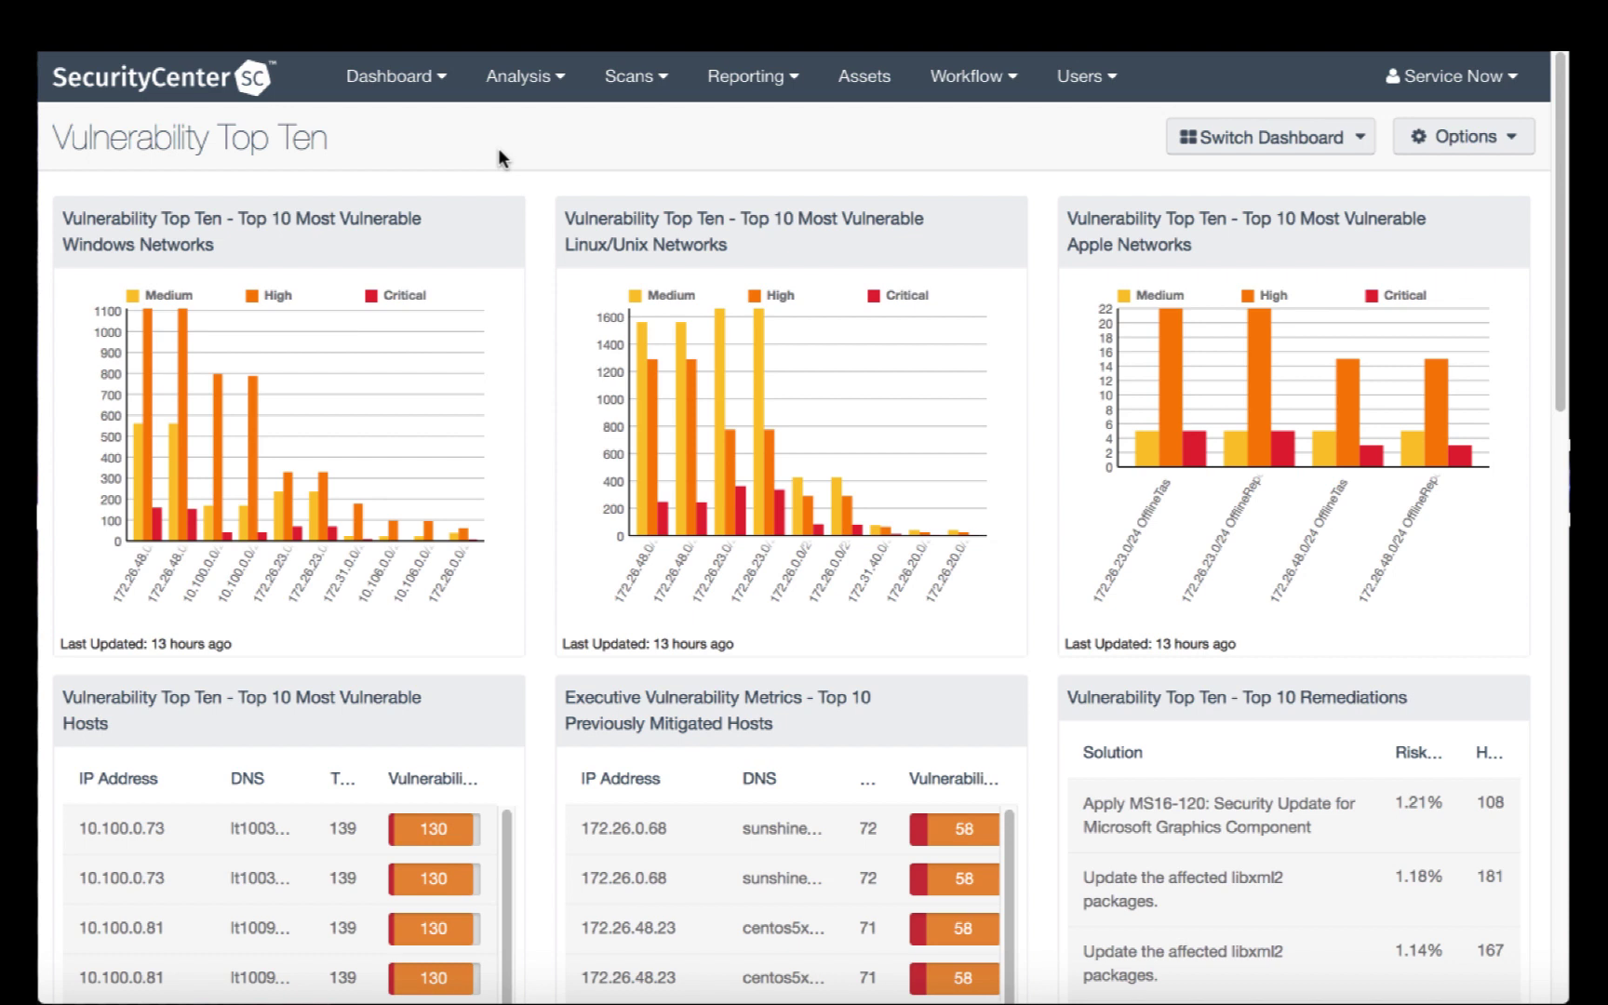
# Step: Open the saved Vulnerable Items query from Analysis > Queries in SecurityCenter for editing
pyautogui.click(532, 75)
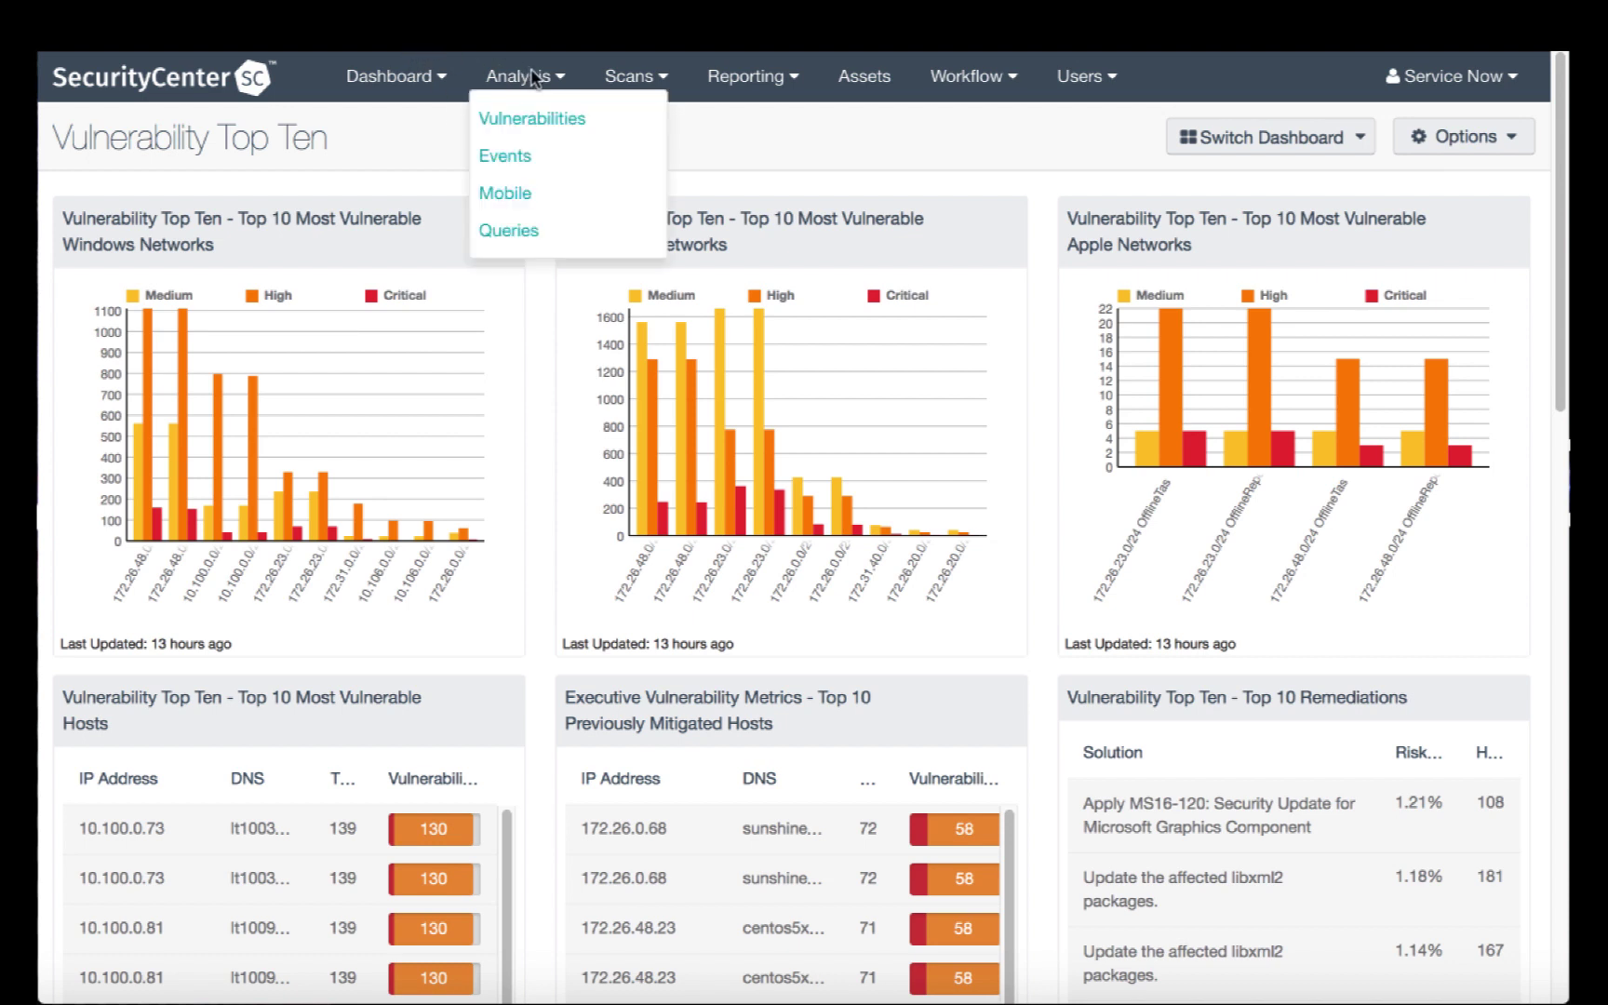
pyautogui.click(535, 234)
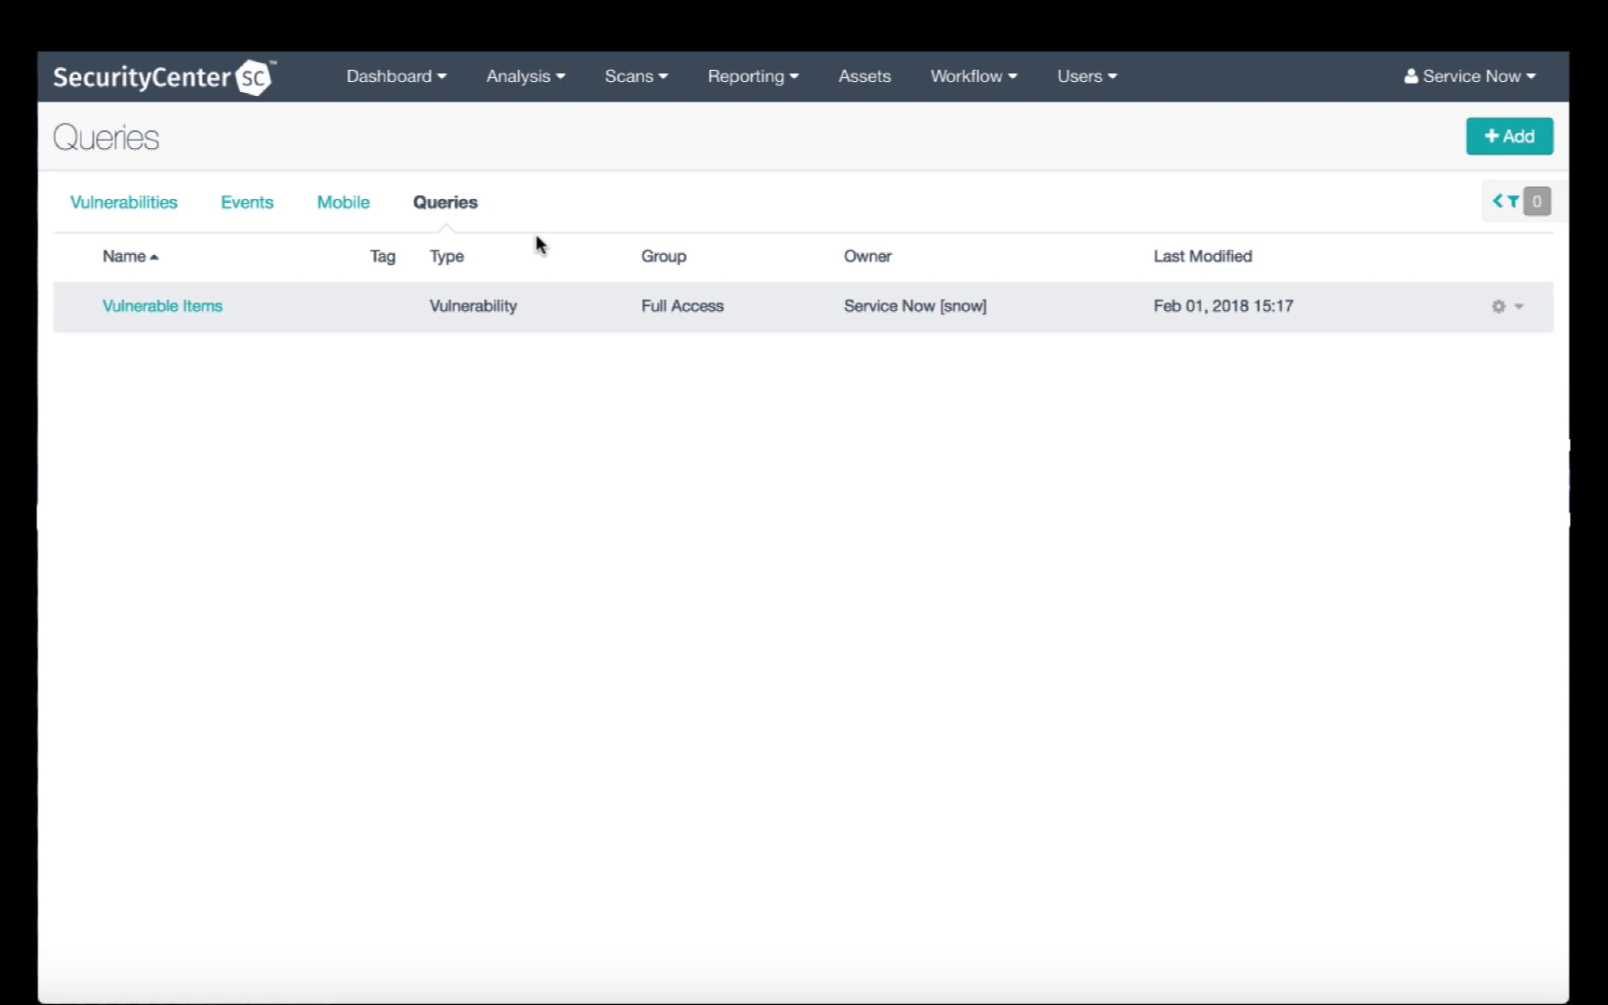
pyautogui.click(490, 308)
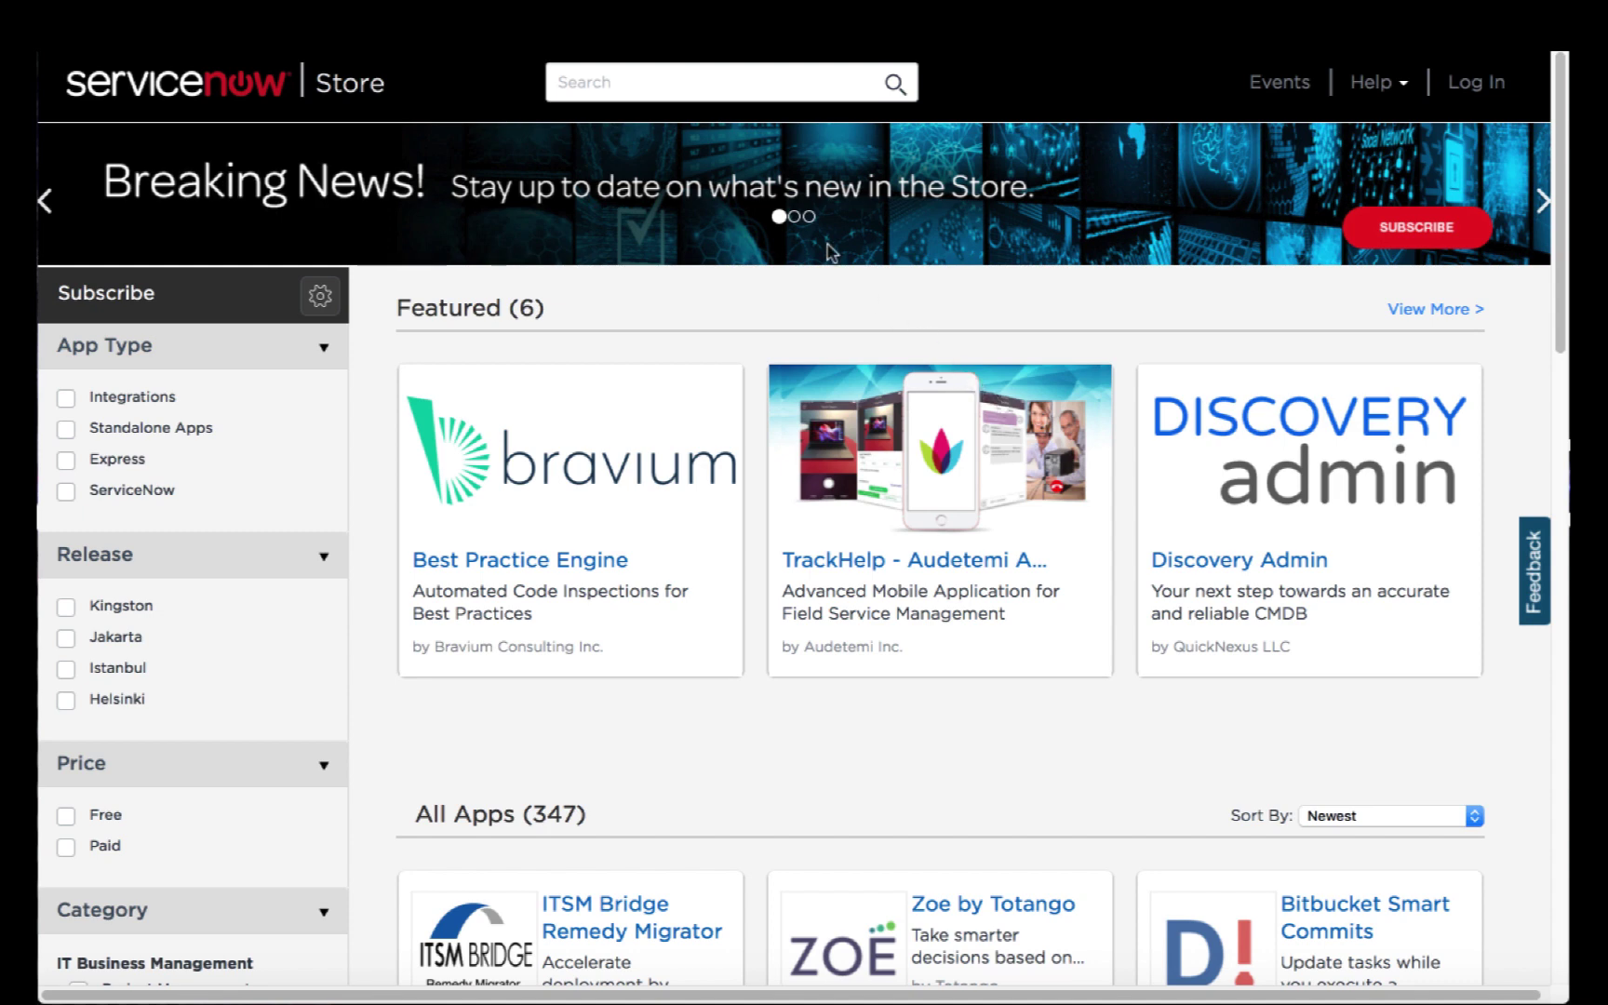
# Step: Search the Store for 'Tenable' and open the free Tenable SecurityCenter for Vulnerability Response 1.2.0 page
pyautogui.click(742, 93)
pyautogui.write('T')
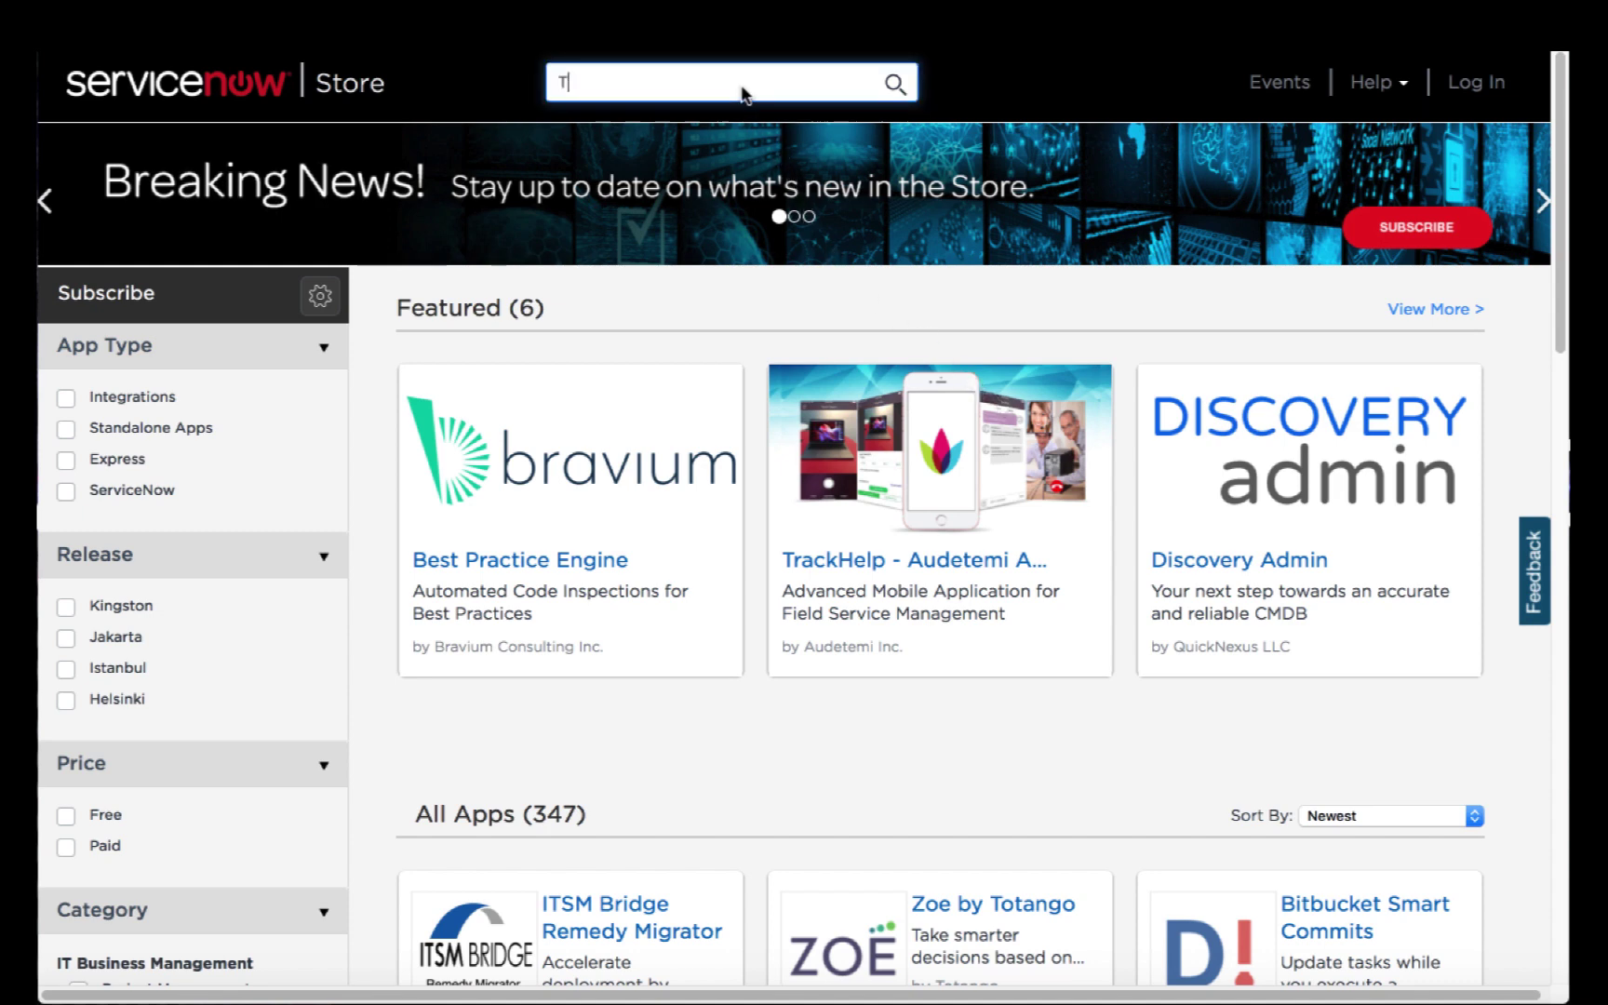
pyautogui.write('enable')
pyautogui.press('Return')
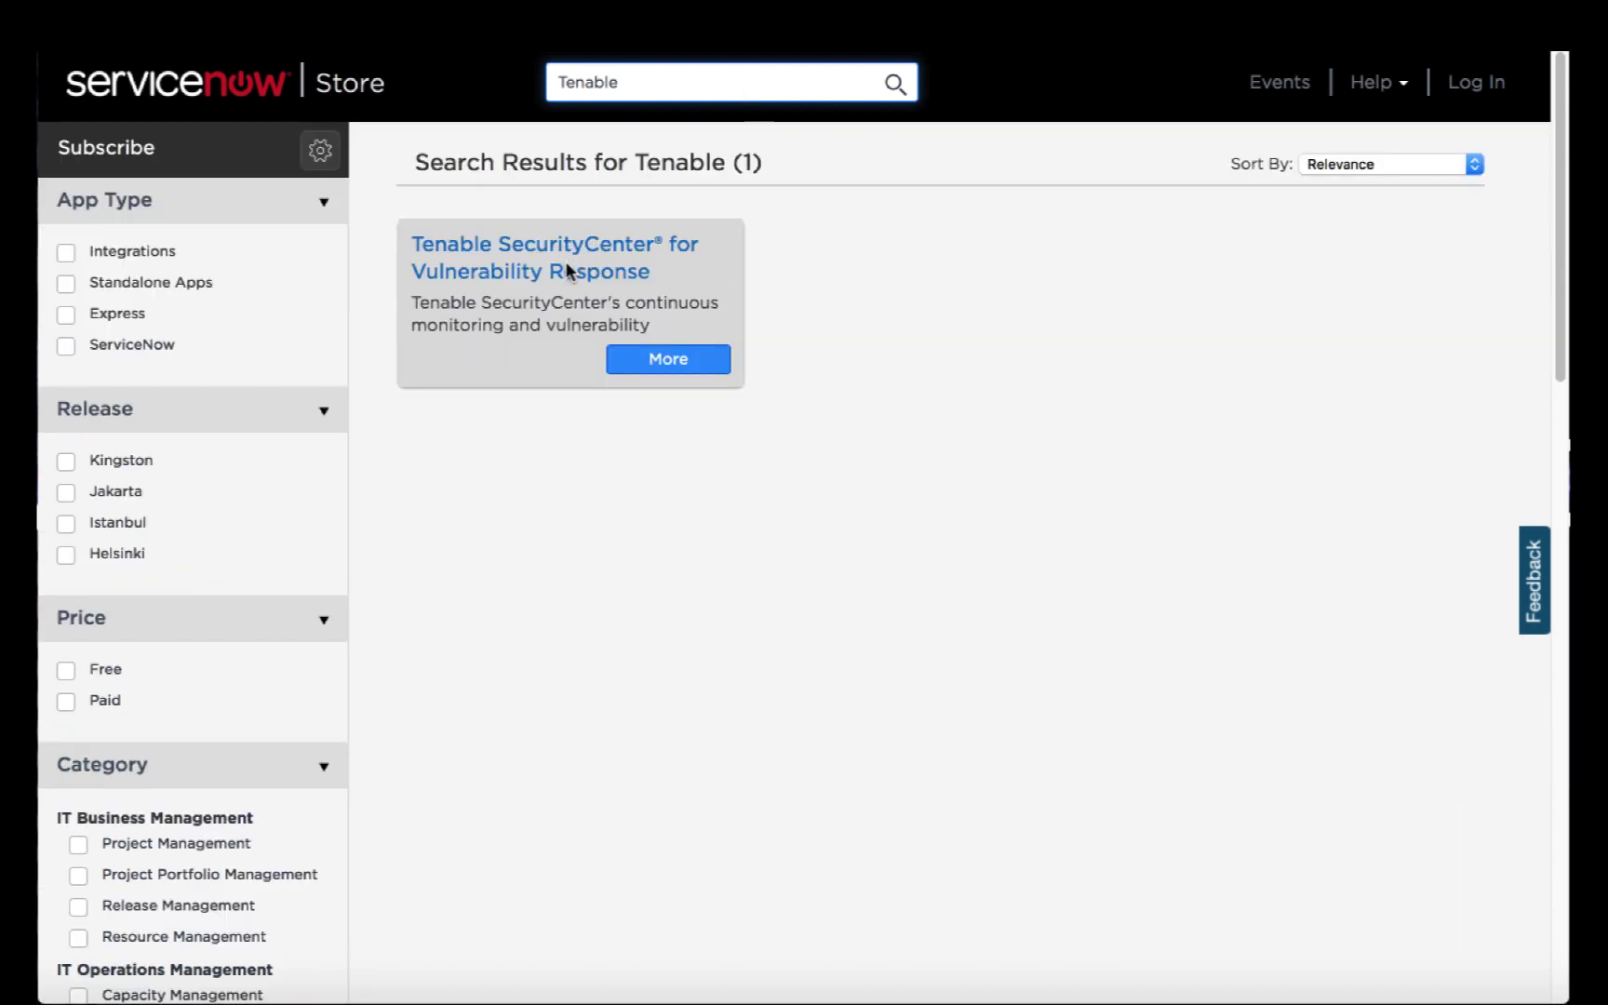
pyautogui.click(548, 323)
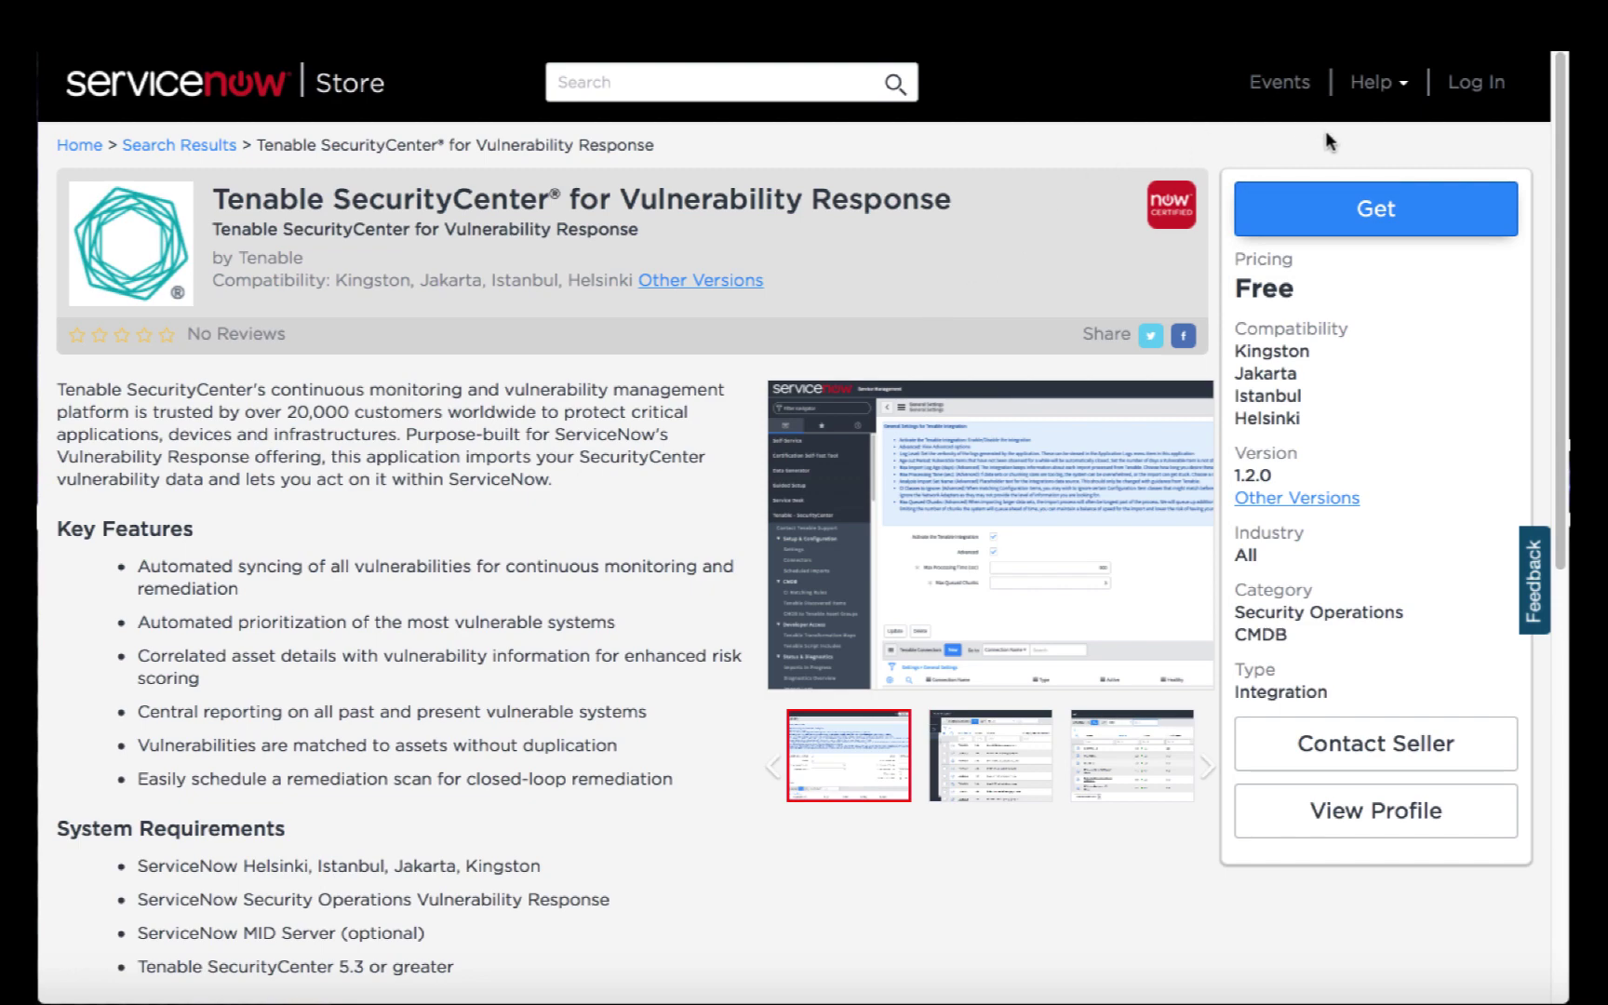
# Step: Get the Tenable SecurityCenter app after logging into the Store, then view its installation request
pyautogui.click(1358, 203)
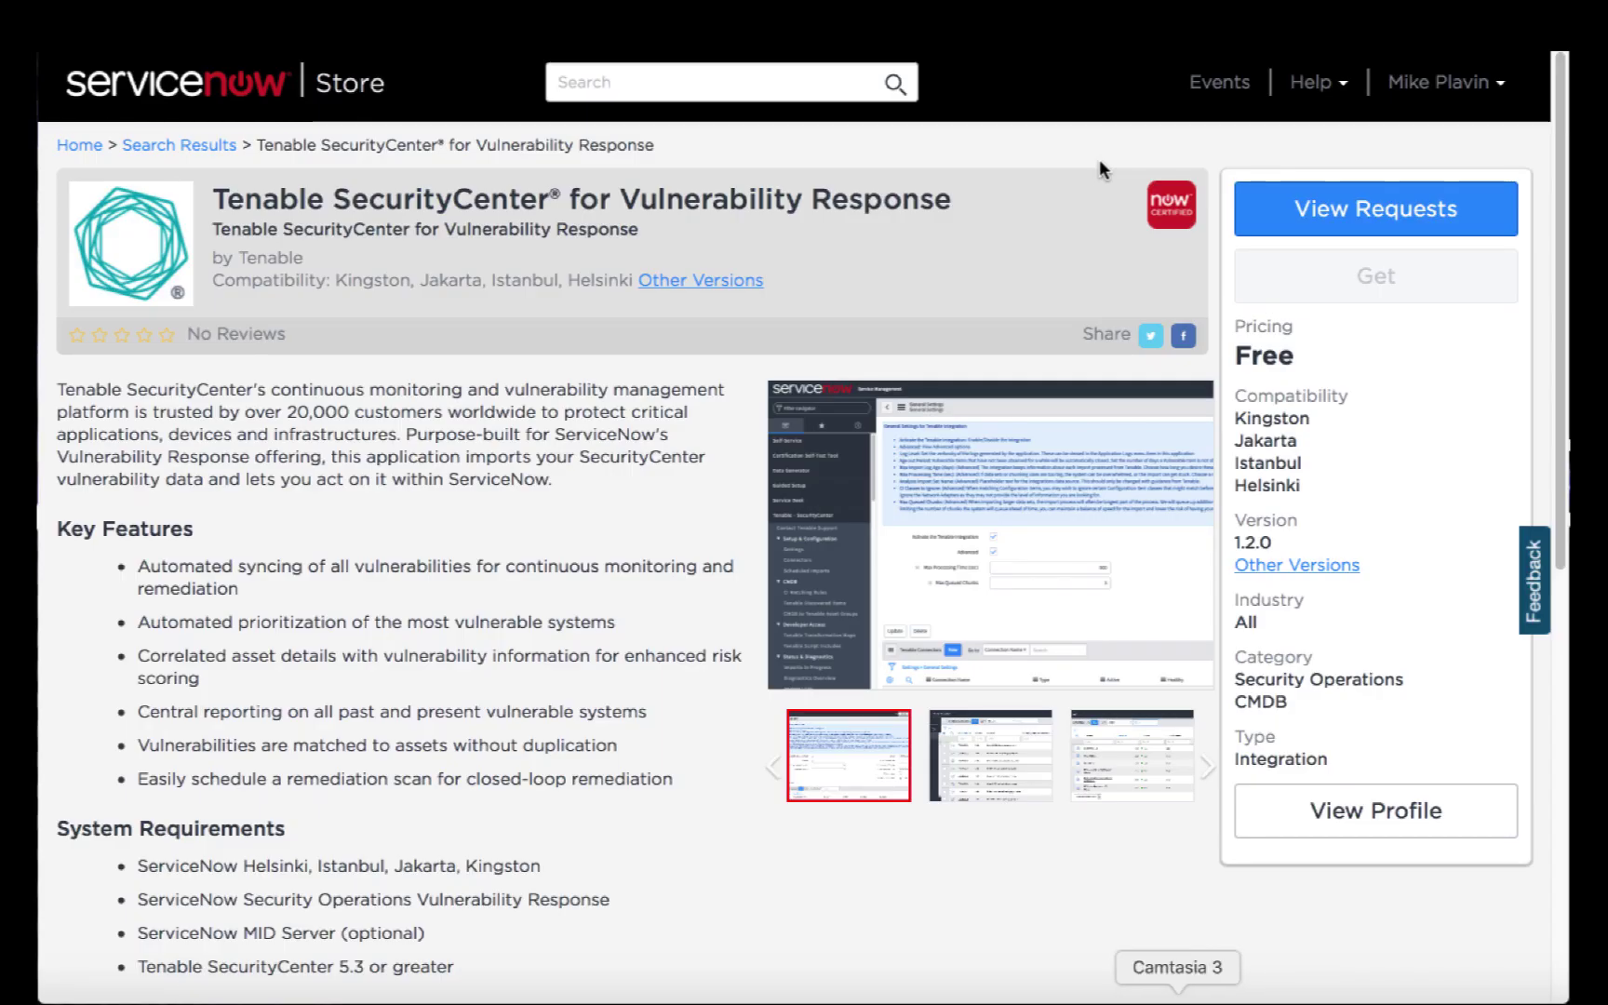
pyautogui.click(1361, 206)
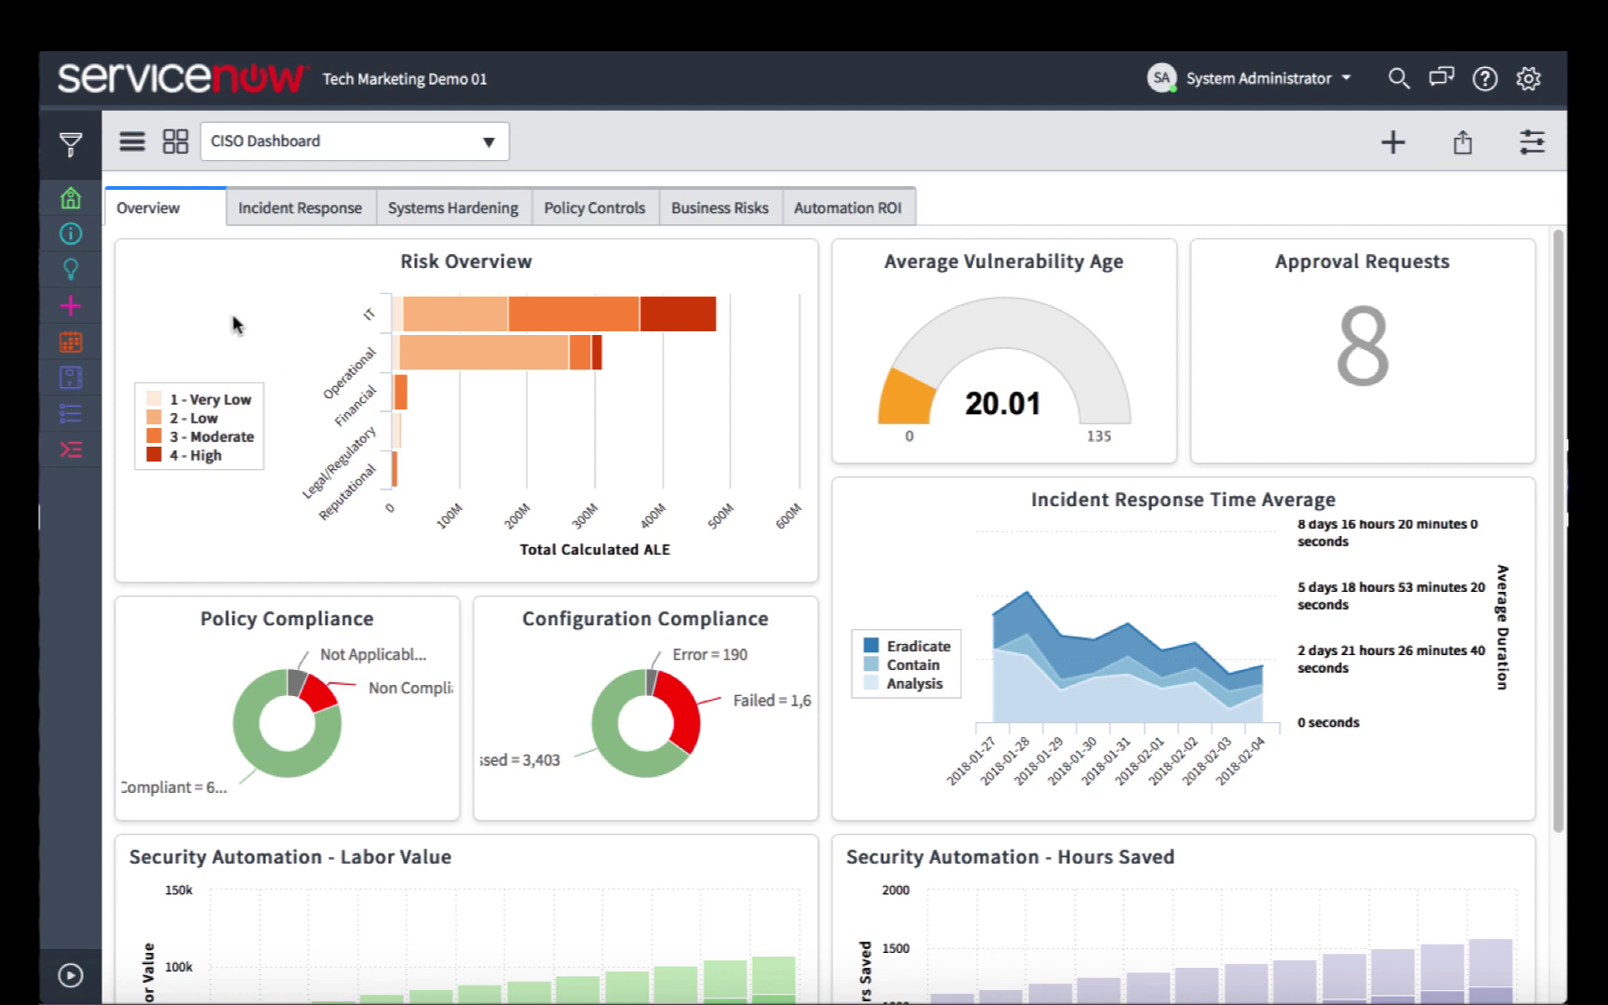
# Step: Install Tenable SecurityCenter 1.2.0 from System Applications Downloads, filtered by 'Tena', then return Home
pyautogui.click(74, 237)
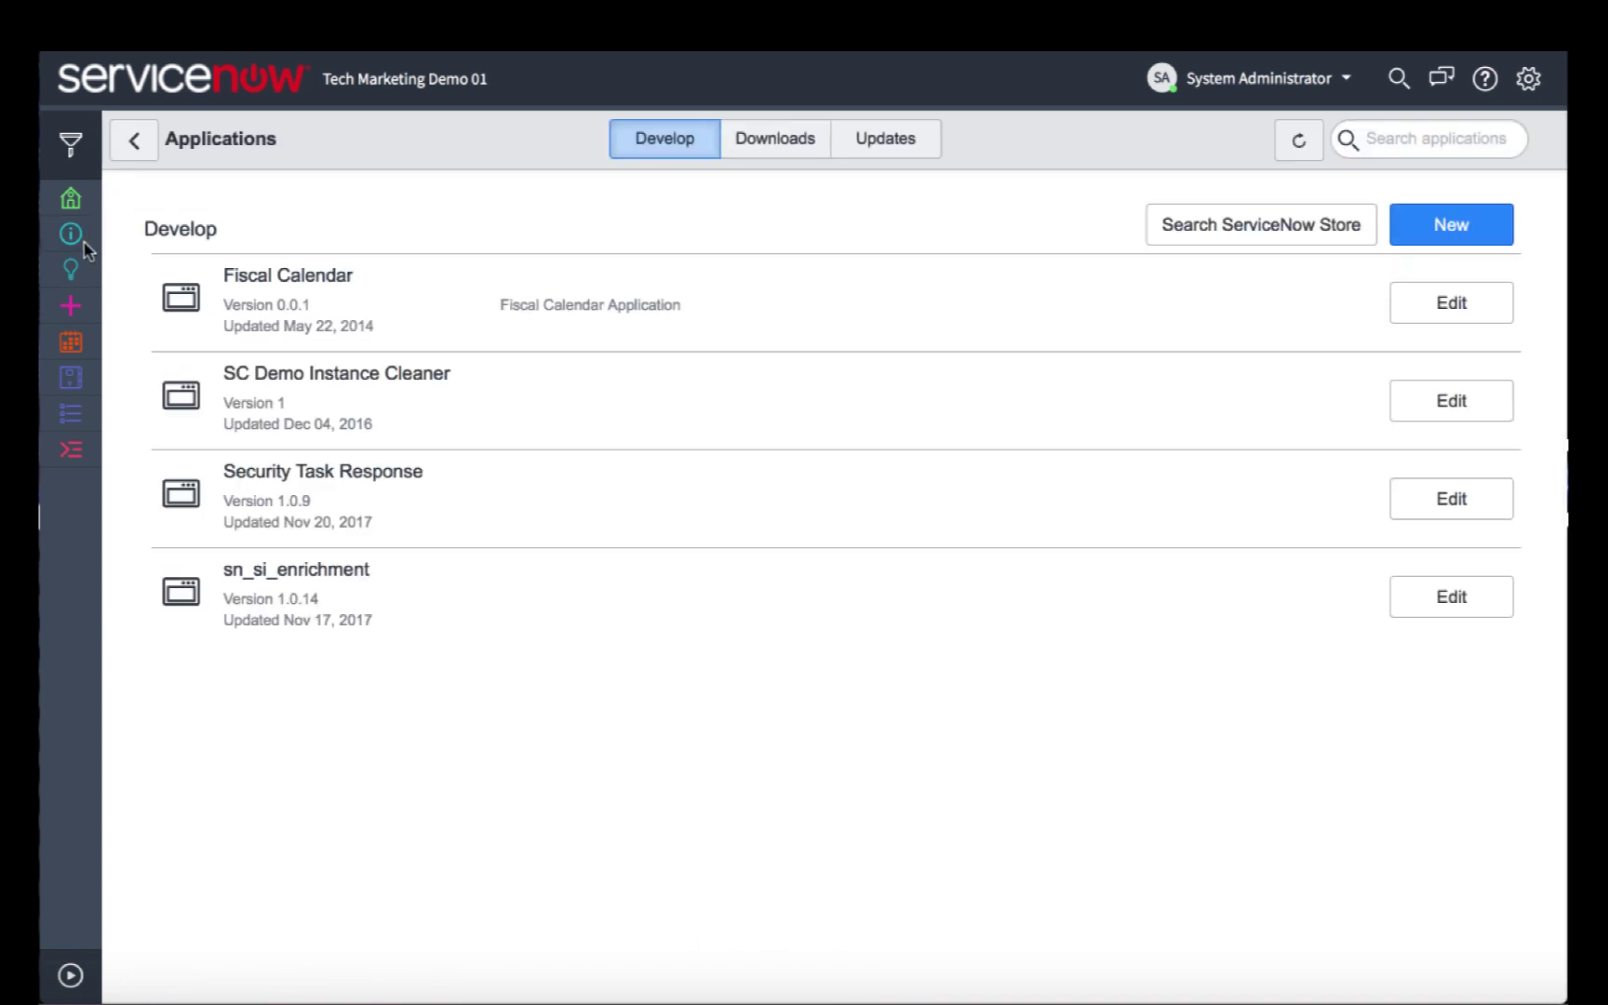
pyautogui.click(768, 145)
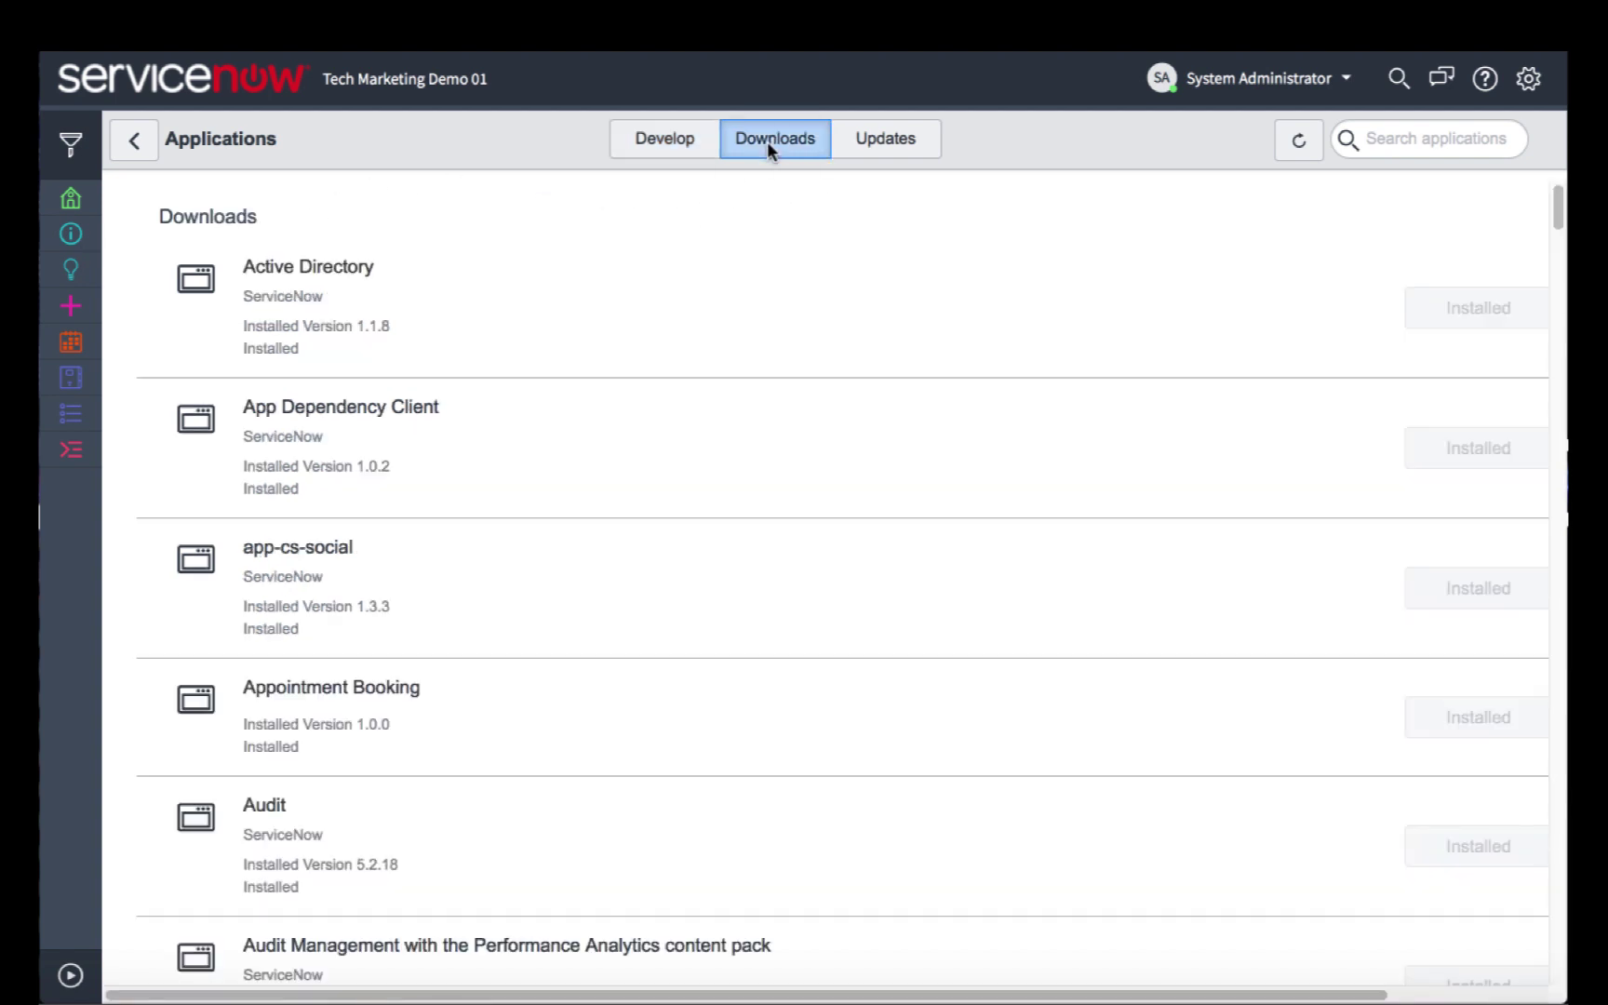
pyautogui.click(1443, 138)
pyautogui.write('Tenable')
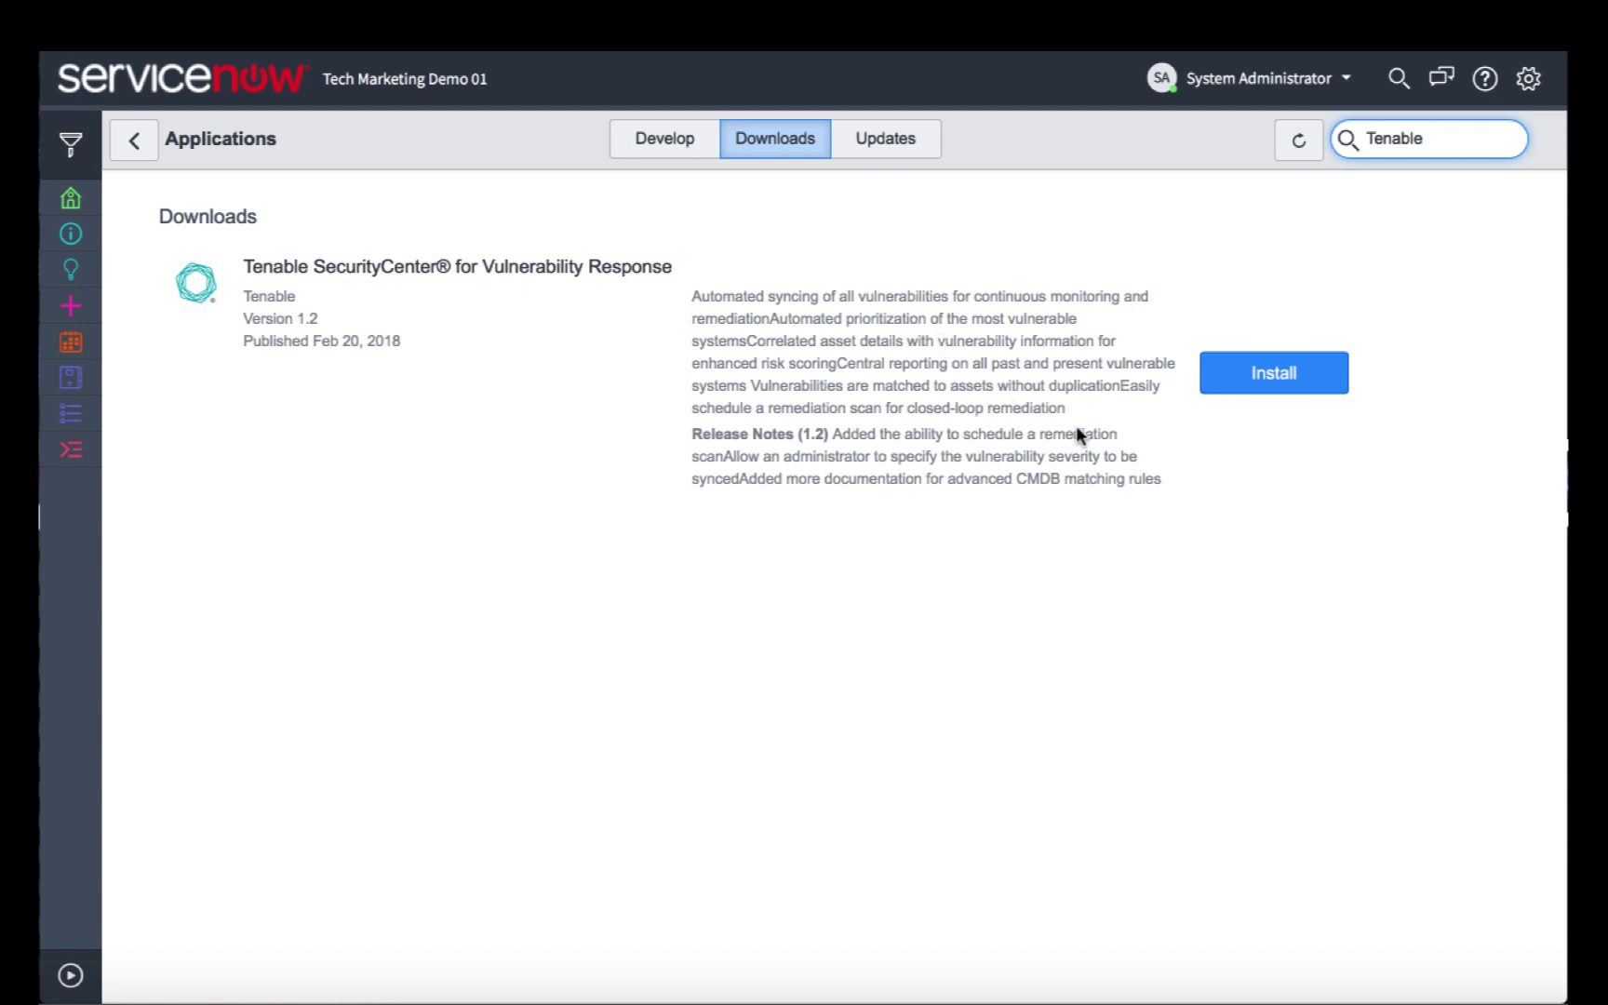
pyautogui.click(1273, 379)
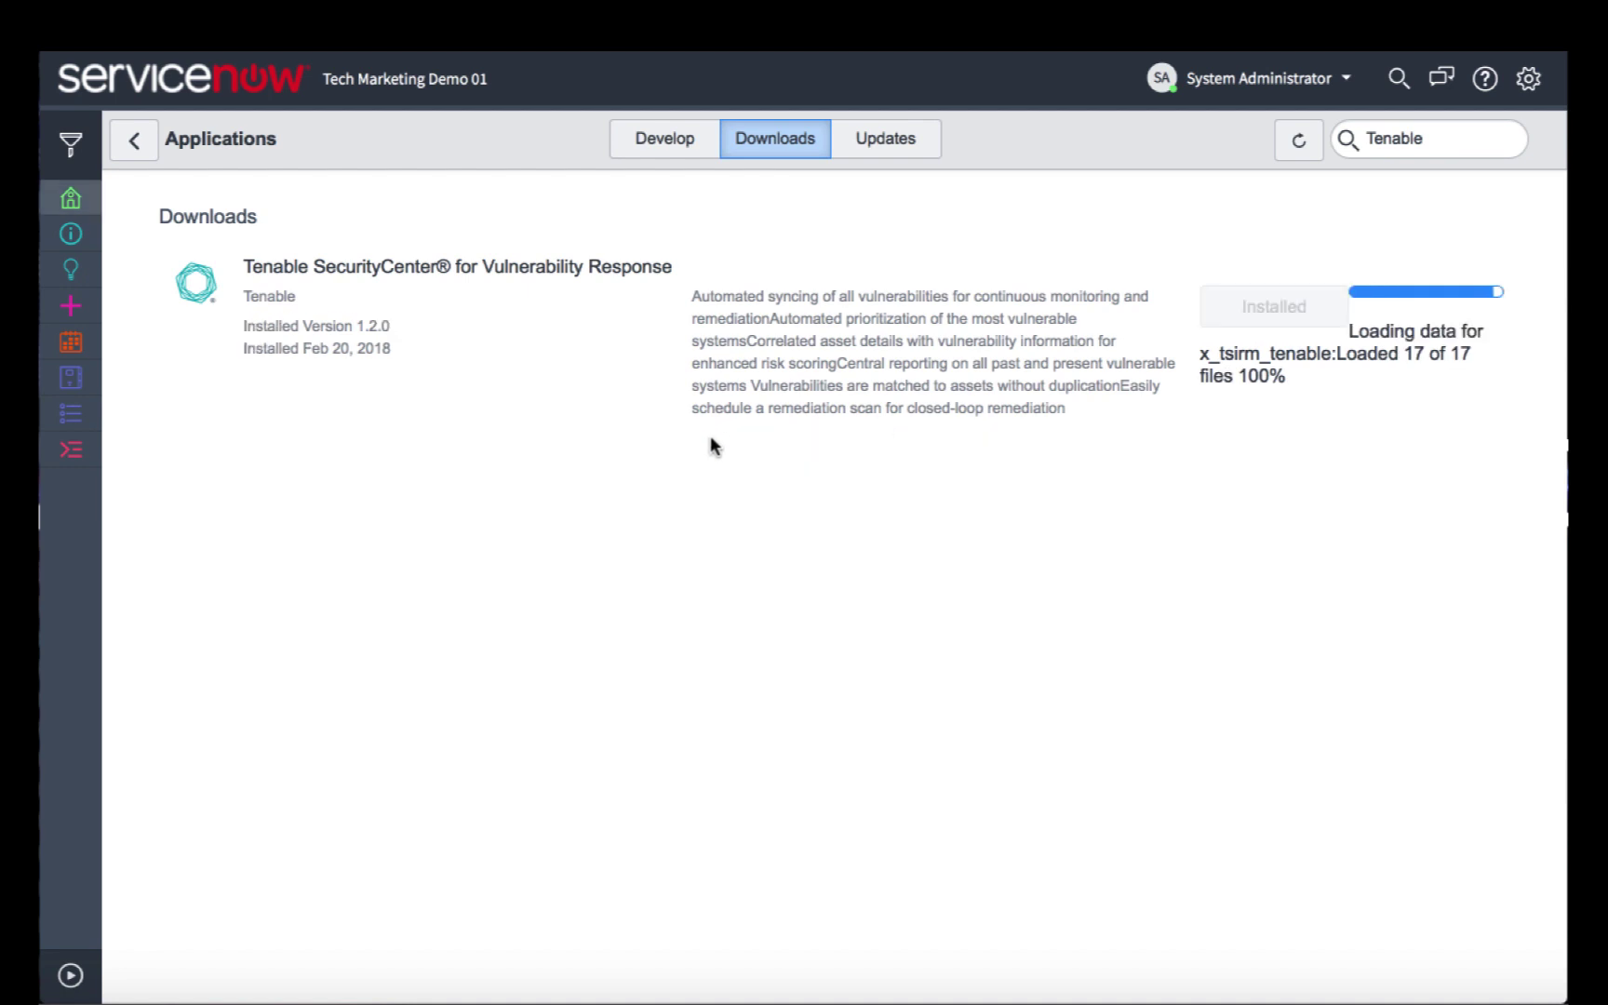
pyautogui.click(70, 198)
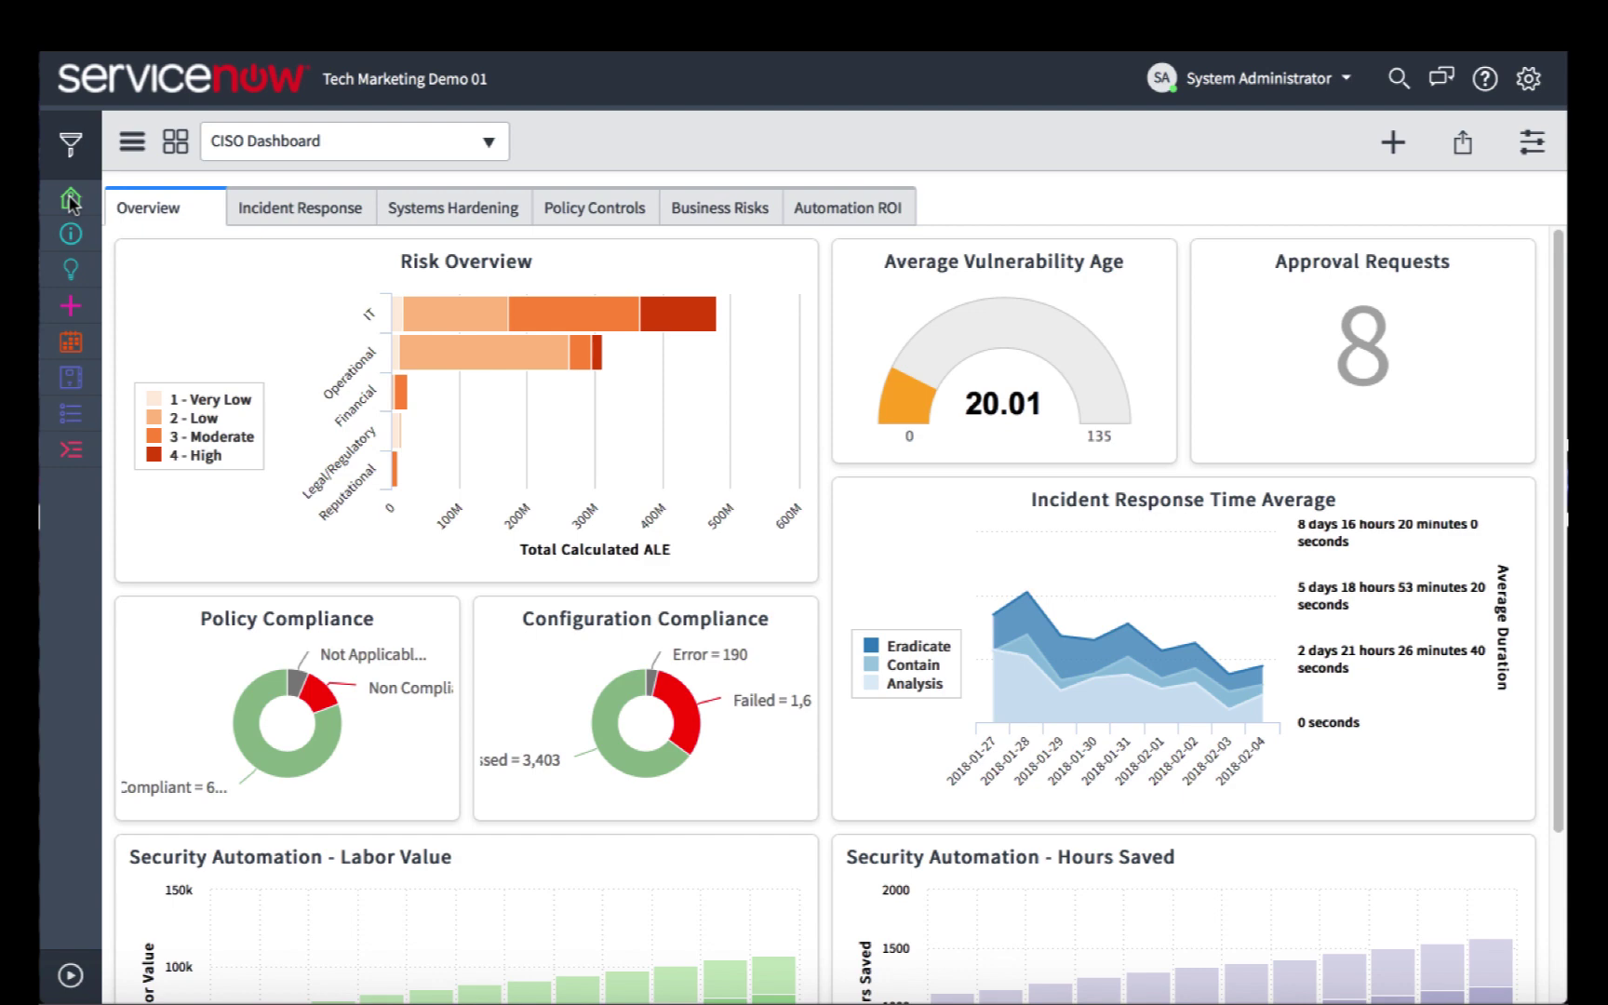
# Step: Tick 'Activate the Tenable Integration' in Tenable - SecurityCenter Settings and save it
pyautogui.click(82, 268)
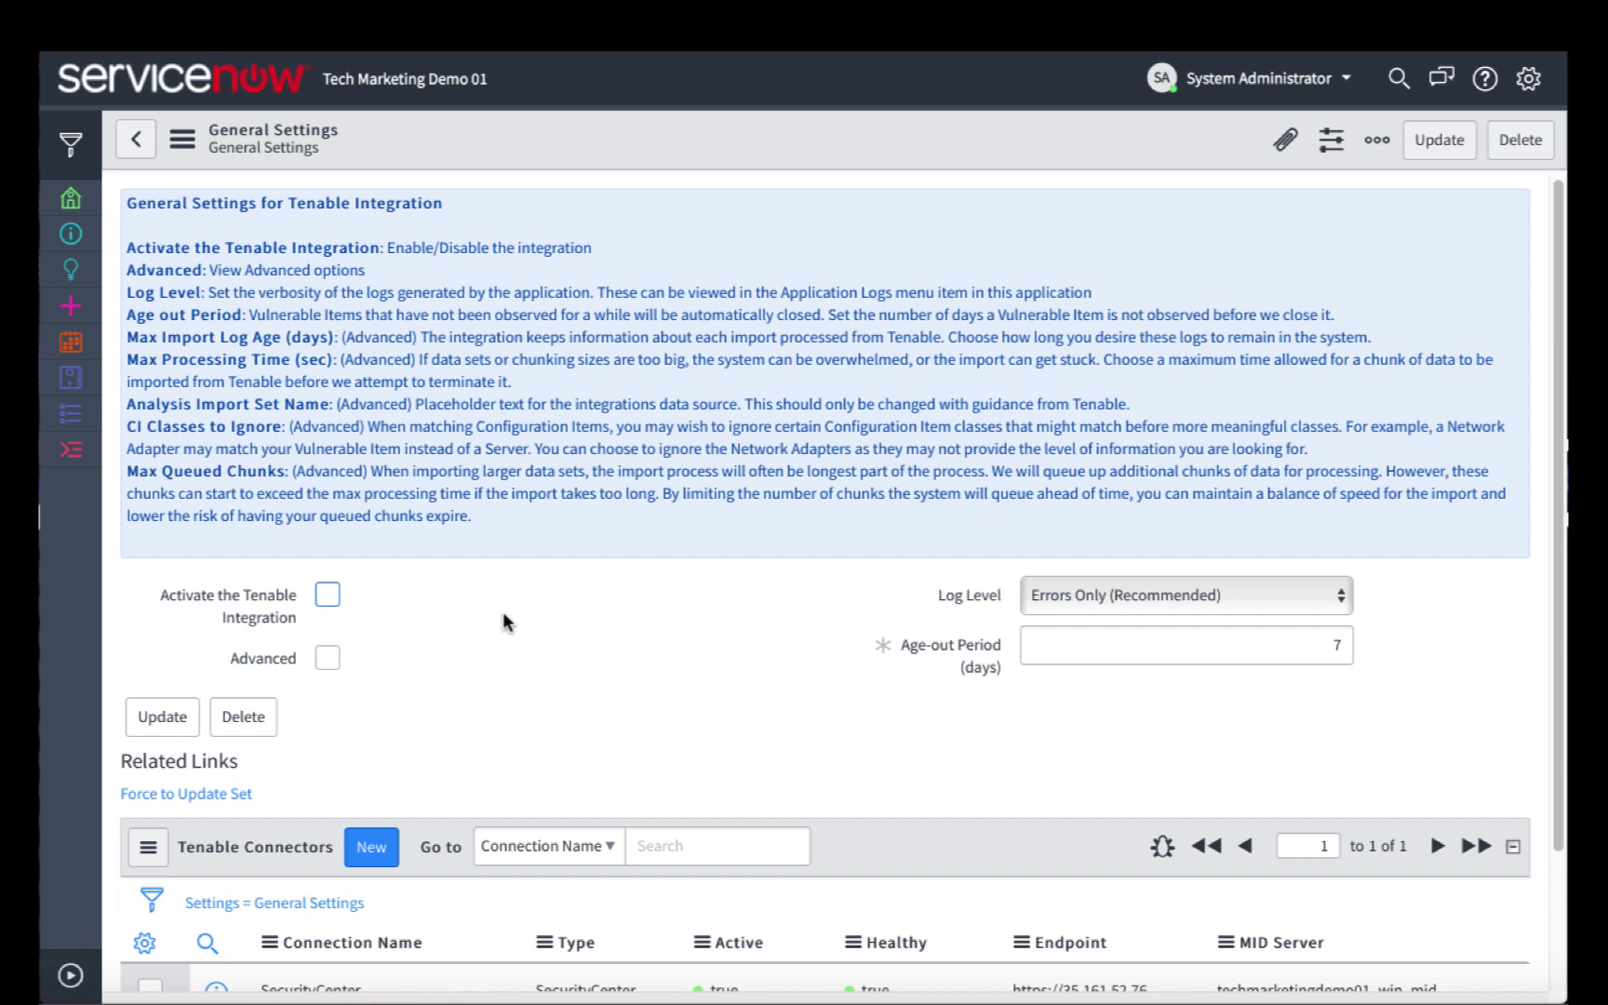
pyautogui.click(330, 596)
pyautogui.click(168, 712)
# Step: Inspect the SecurityCenter connector record under Connections, then go to Tenable Scheduled Imports
pyautogui.click(71, 307)
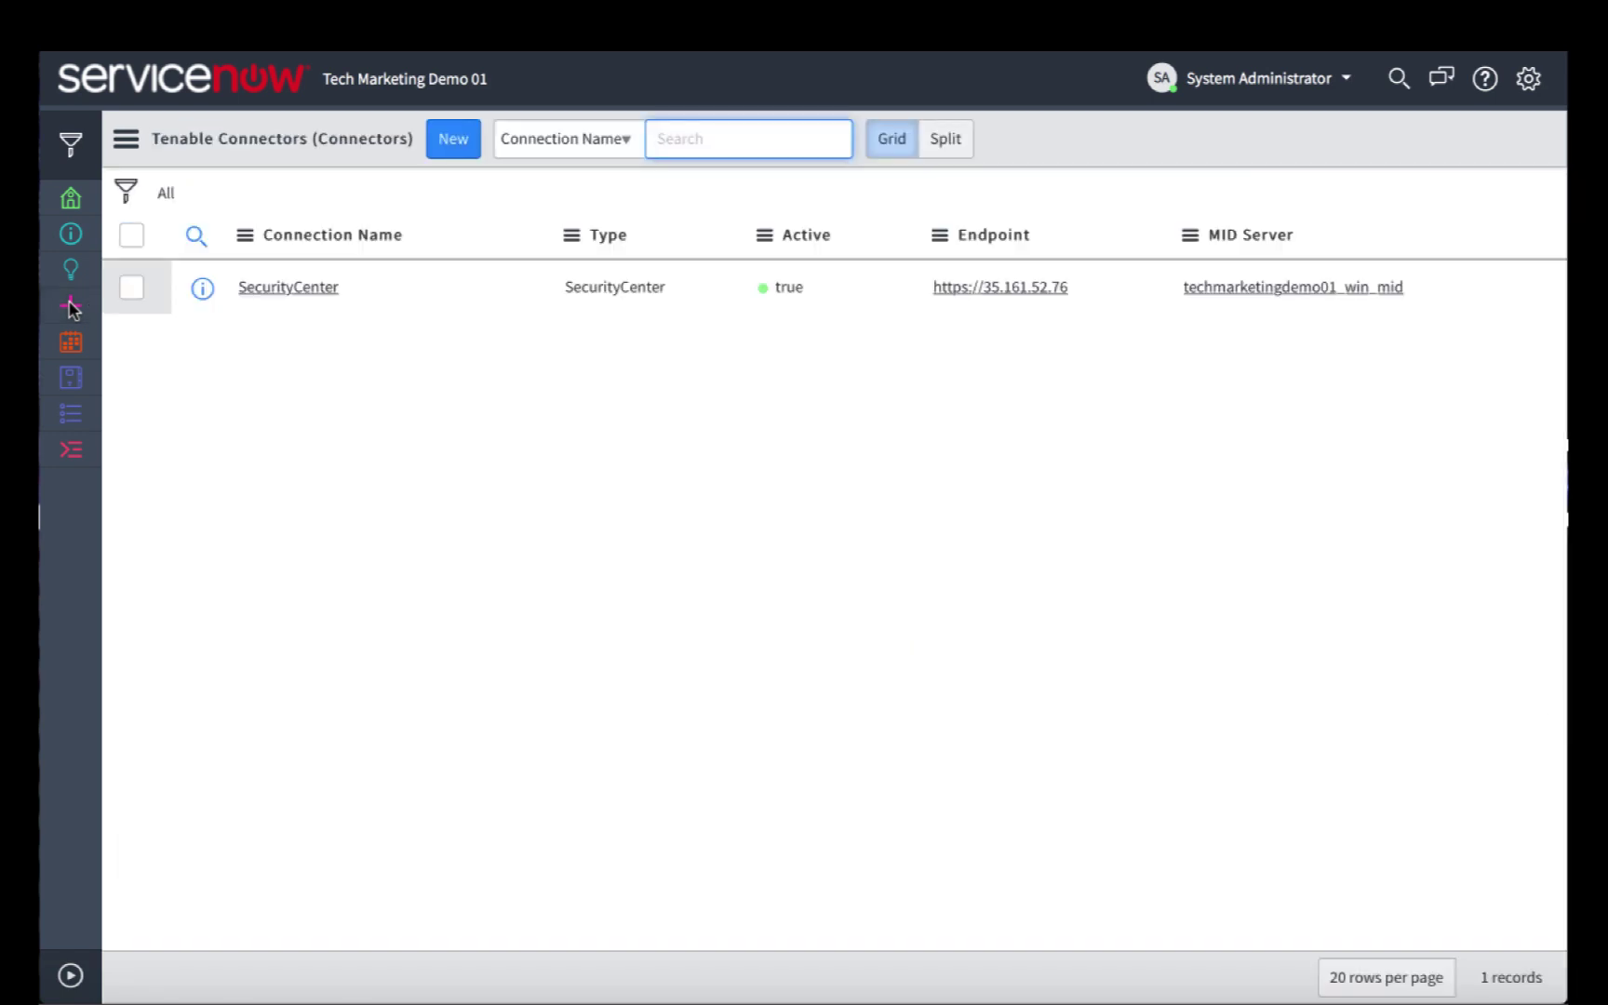
pyautogui.click(410, 279)
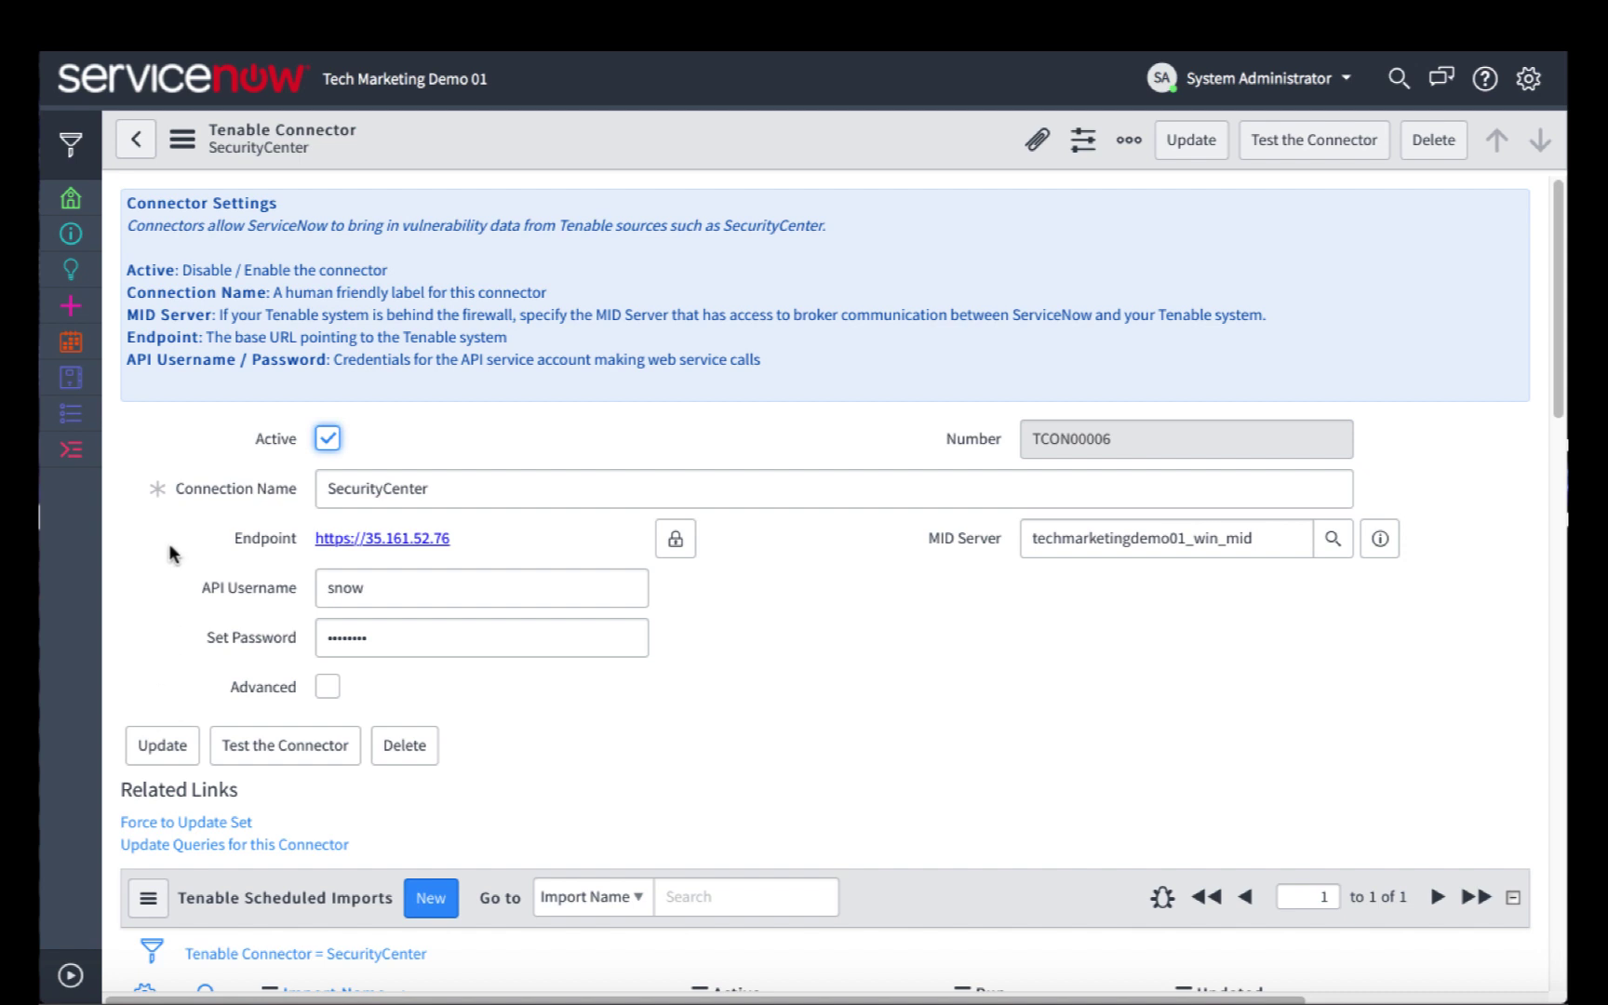
pyautogui.click(71, 343)
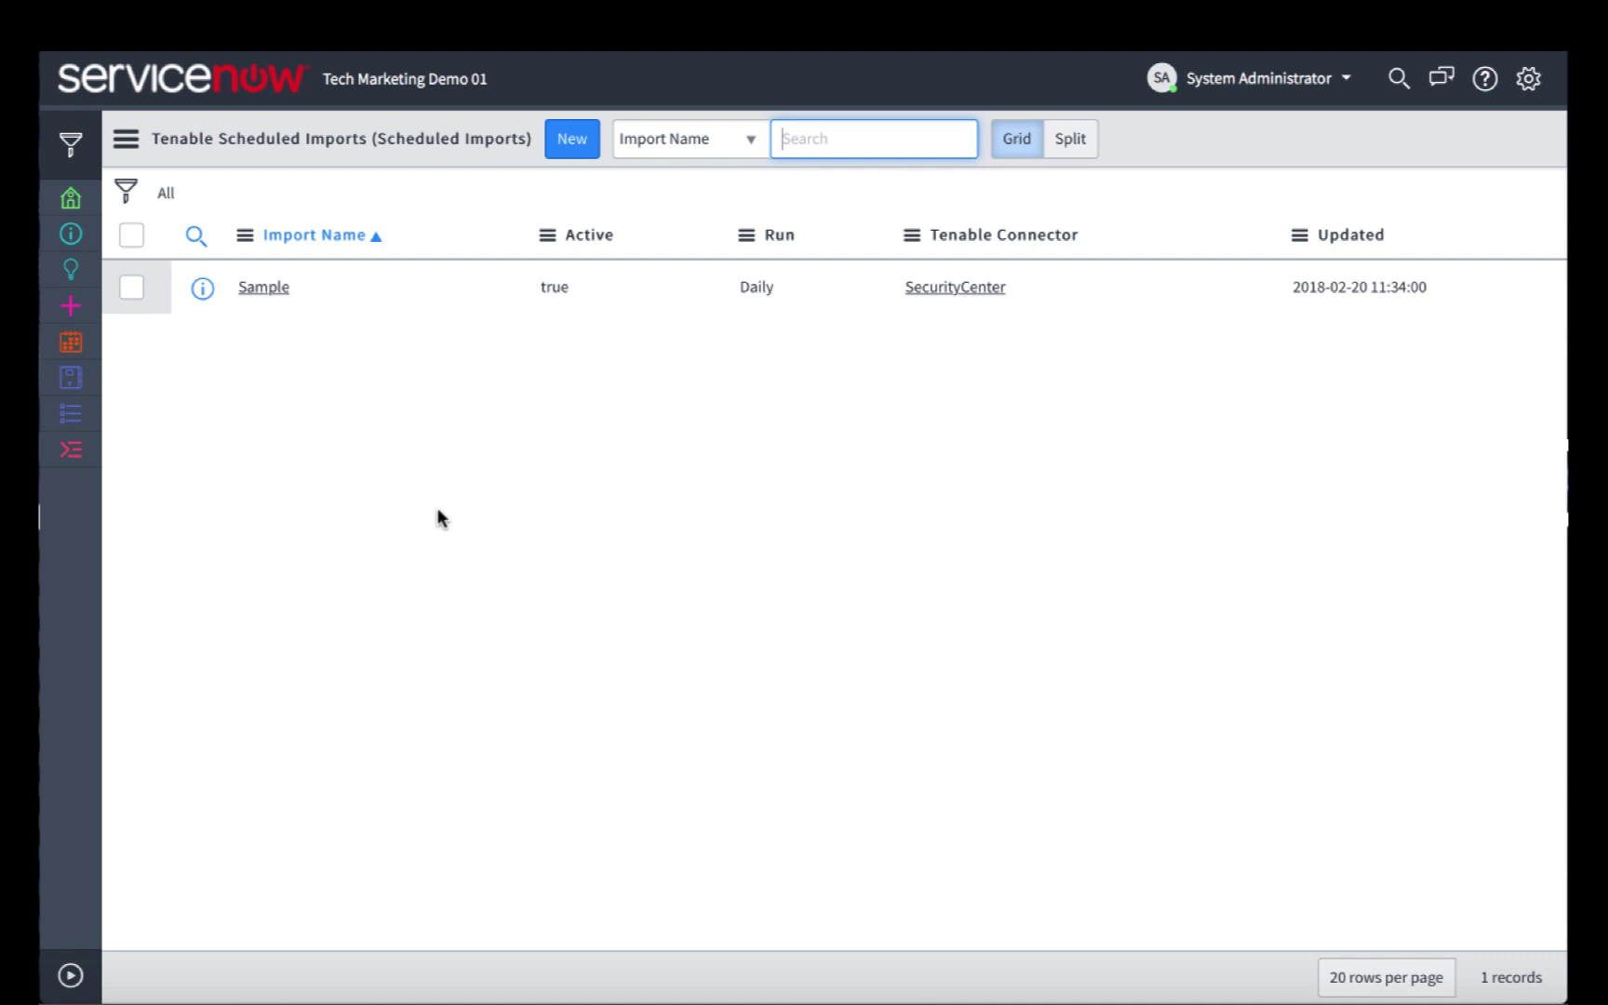
# Step: Open the Sample daily scheduled import record from the Tenable Scheduled Imports list
pyautogui.click(283, 287)
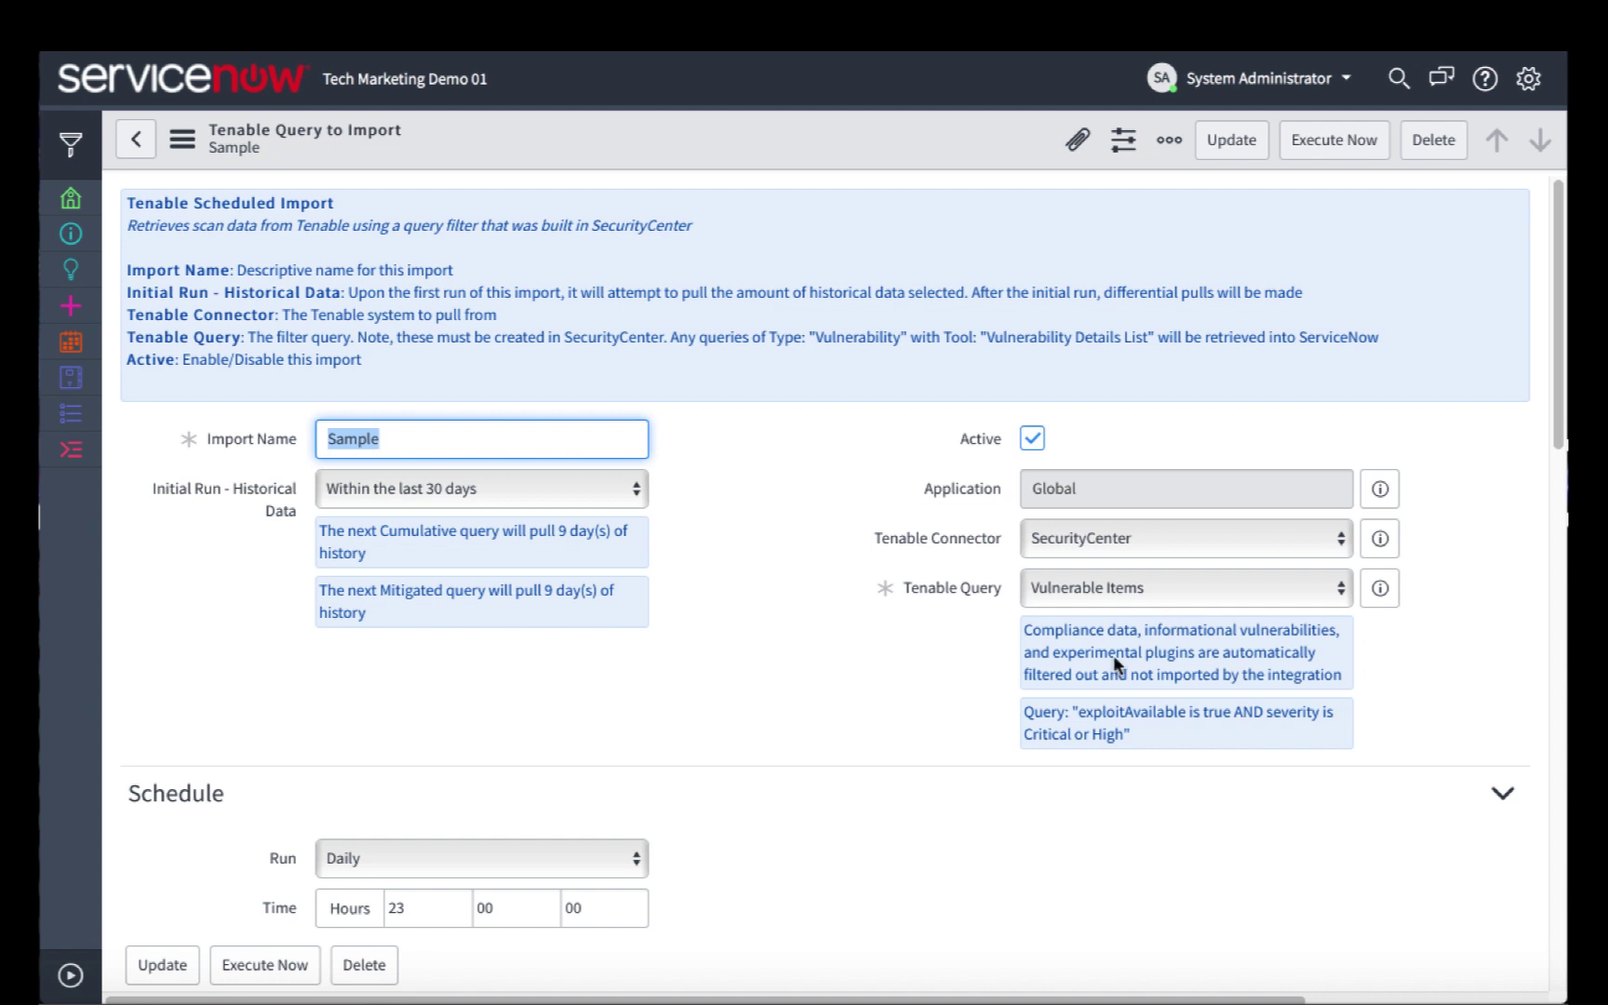
# Step: Set the Sample import's Tenable Query to Vulnerable Items and save the record
pyautogui.click(1118, 586)
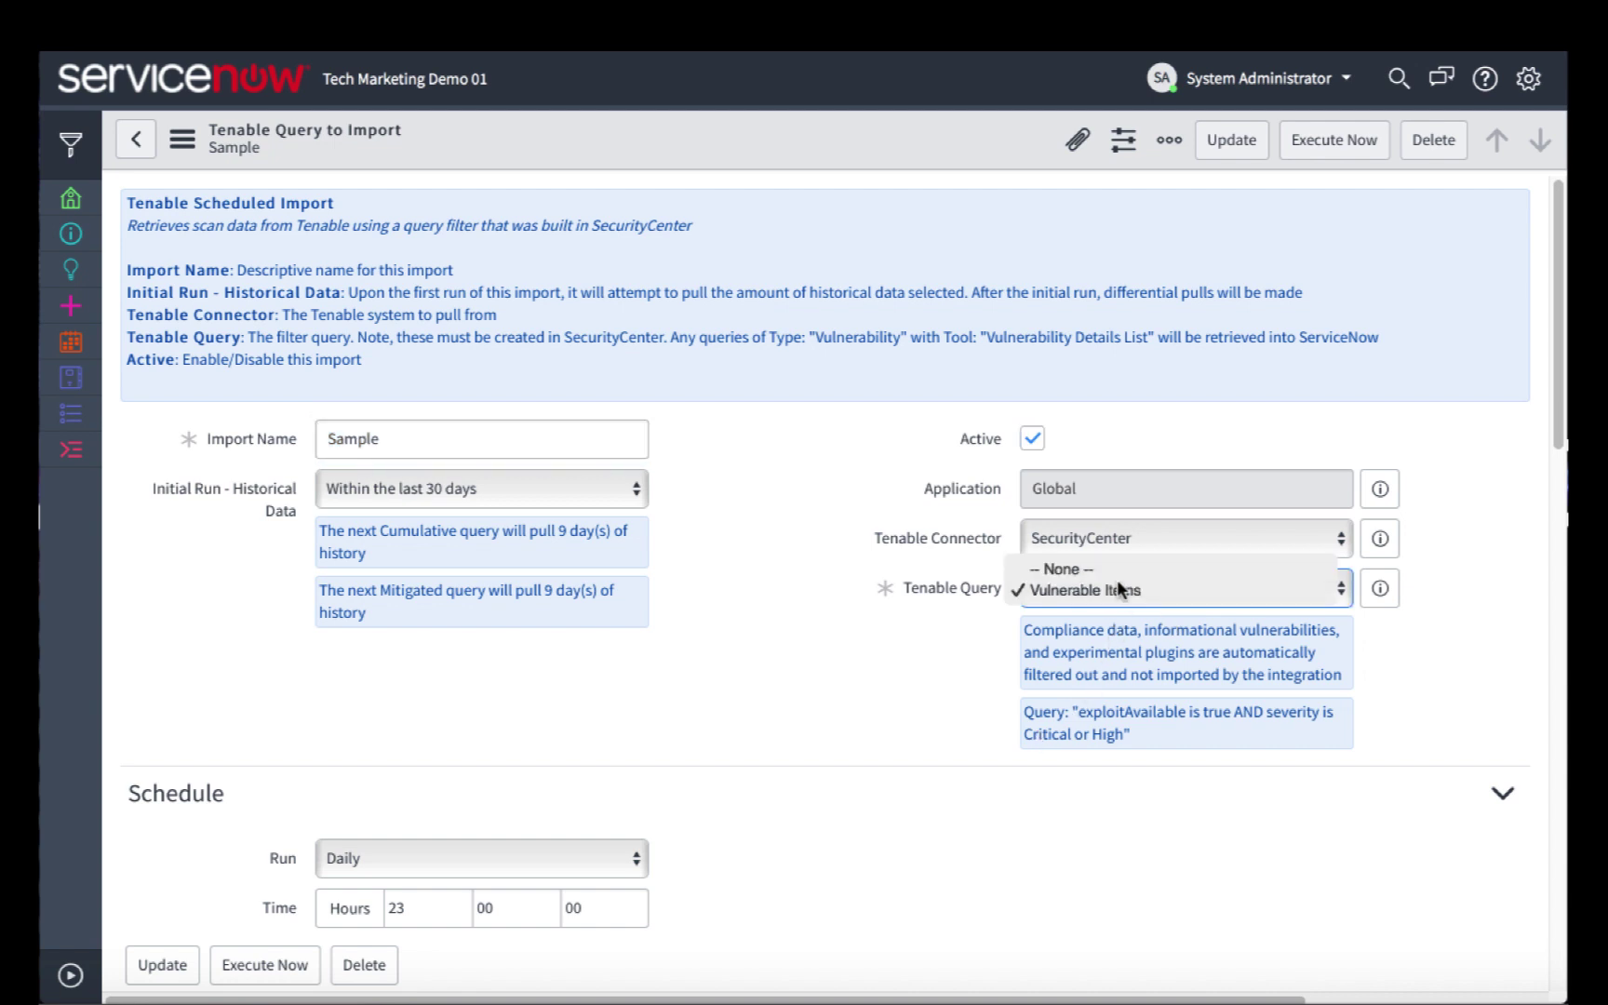
pyautogui.click(1114, 589)
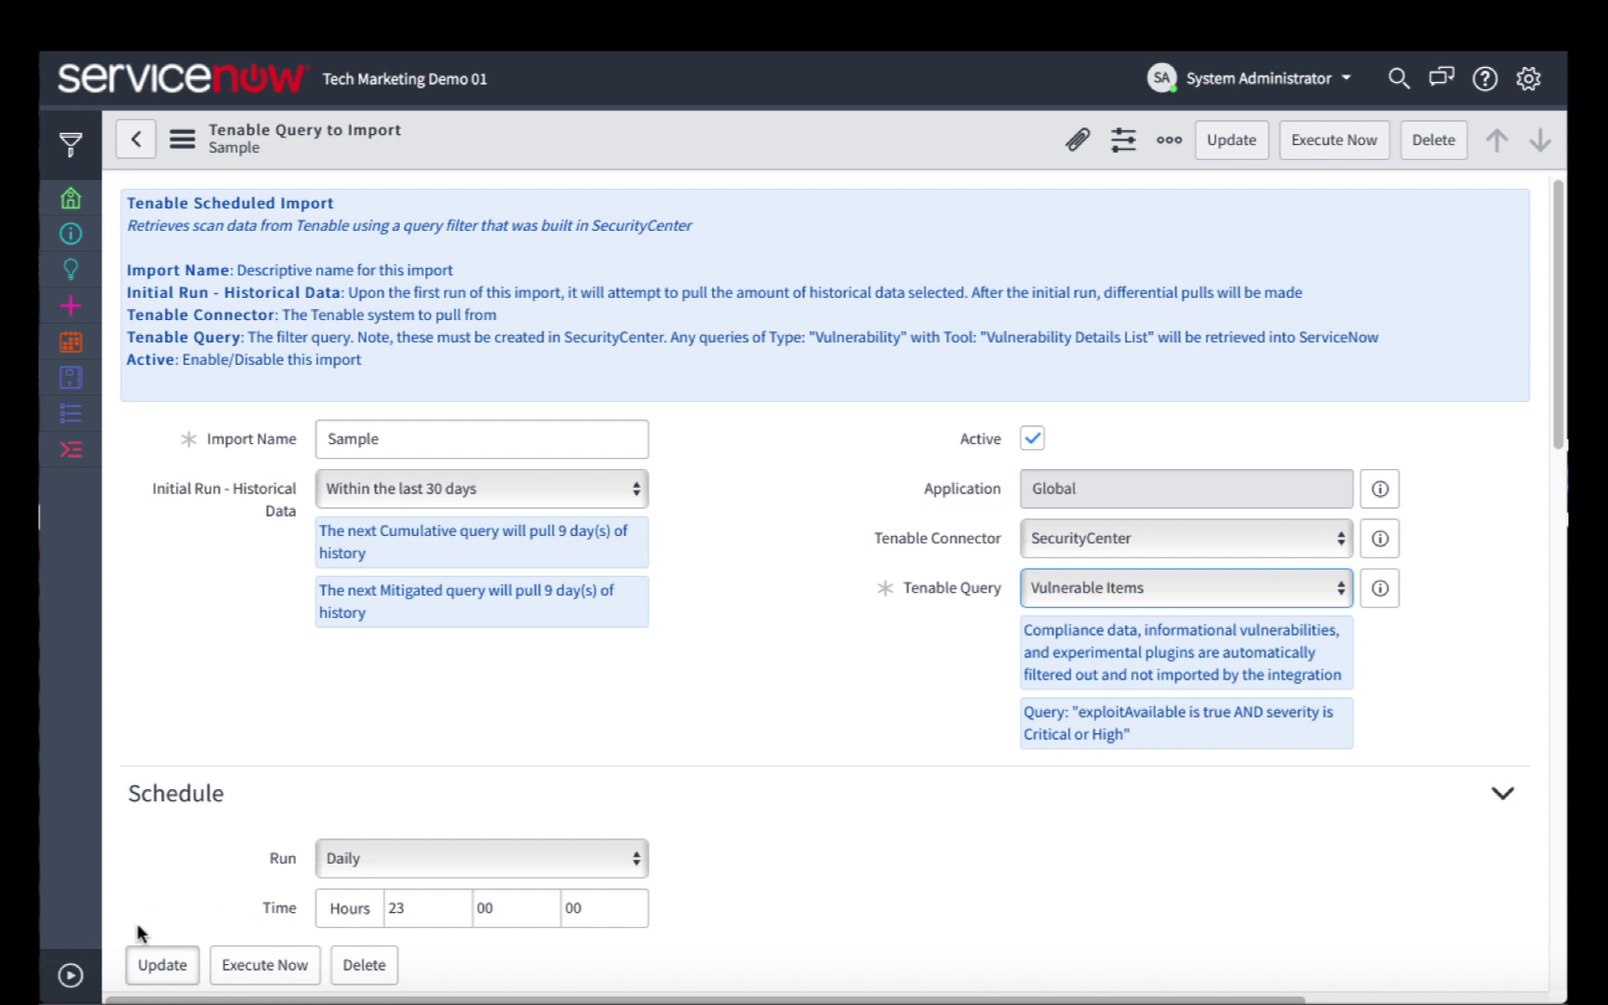
pyautogui.click(143, 953)
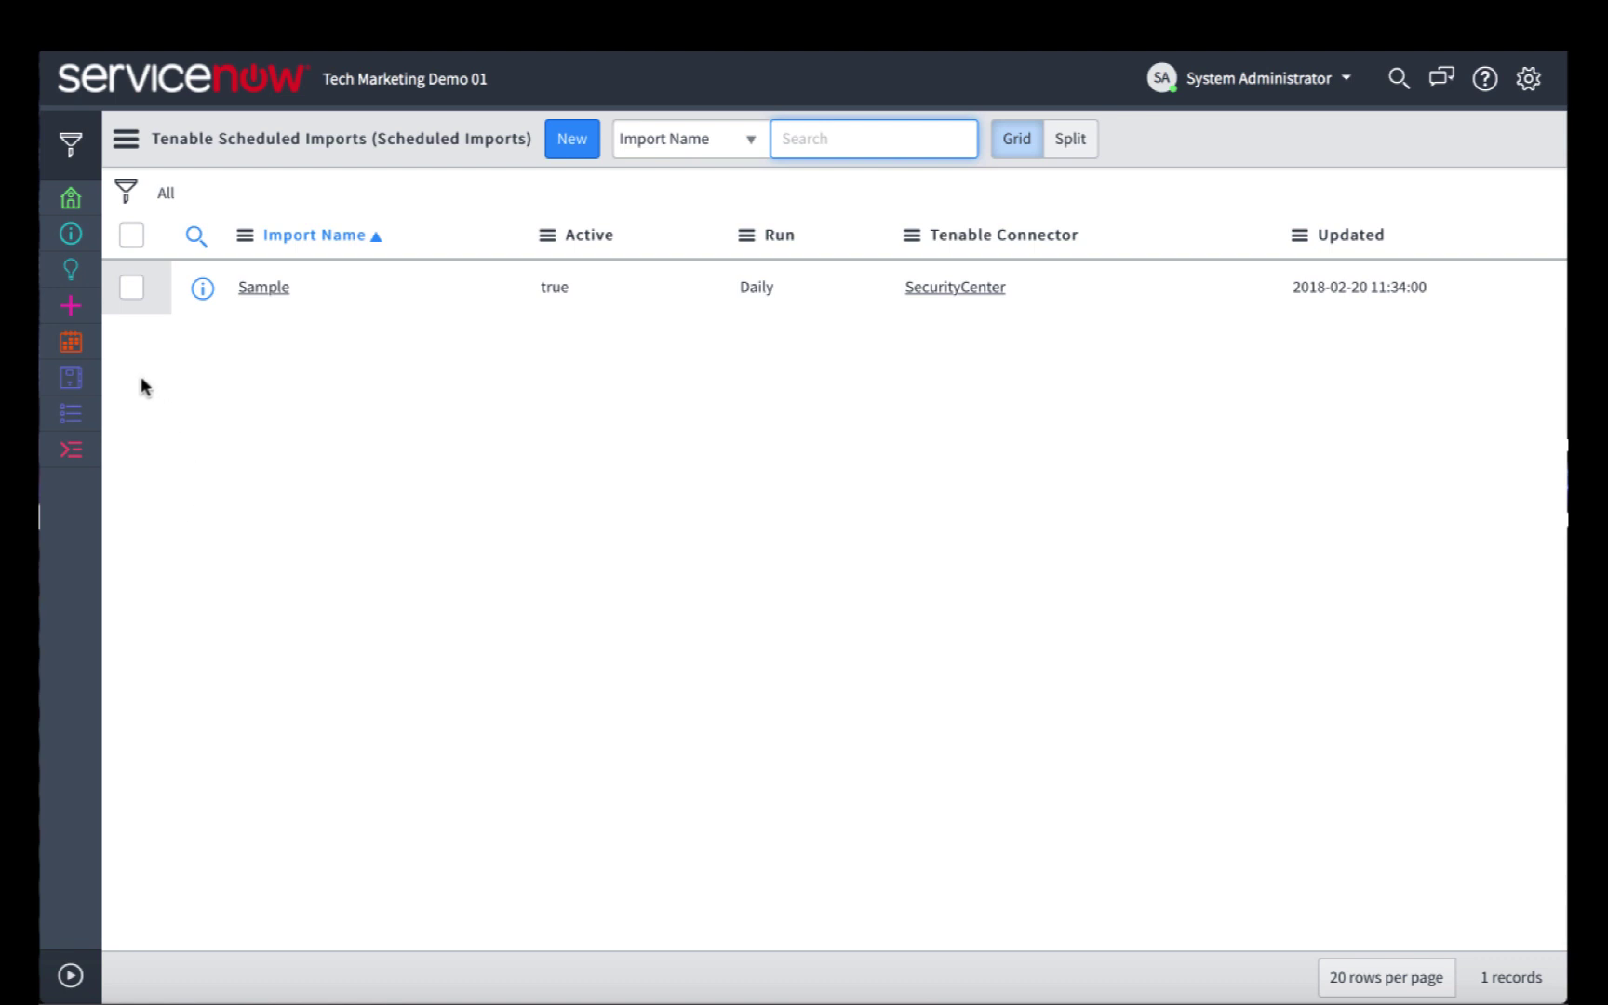
# Step: Open entry TNS-94334 from the Vulnerability - Third-Party list
pyautogui.click(71, 375)
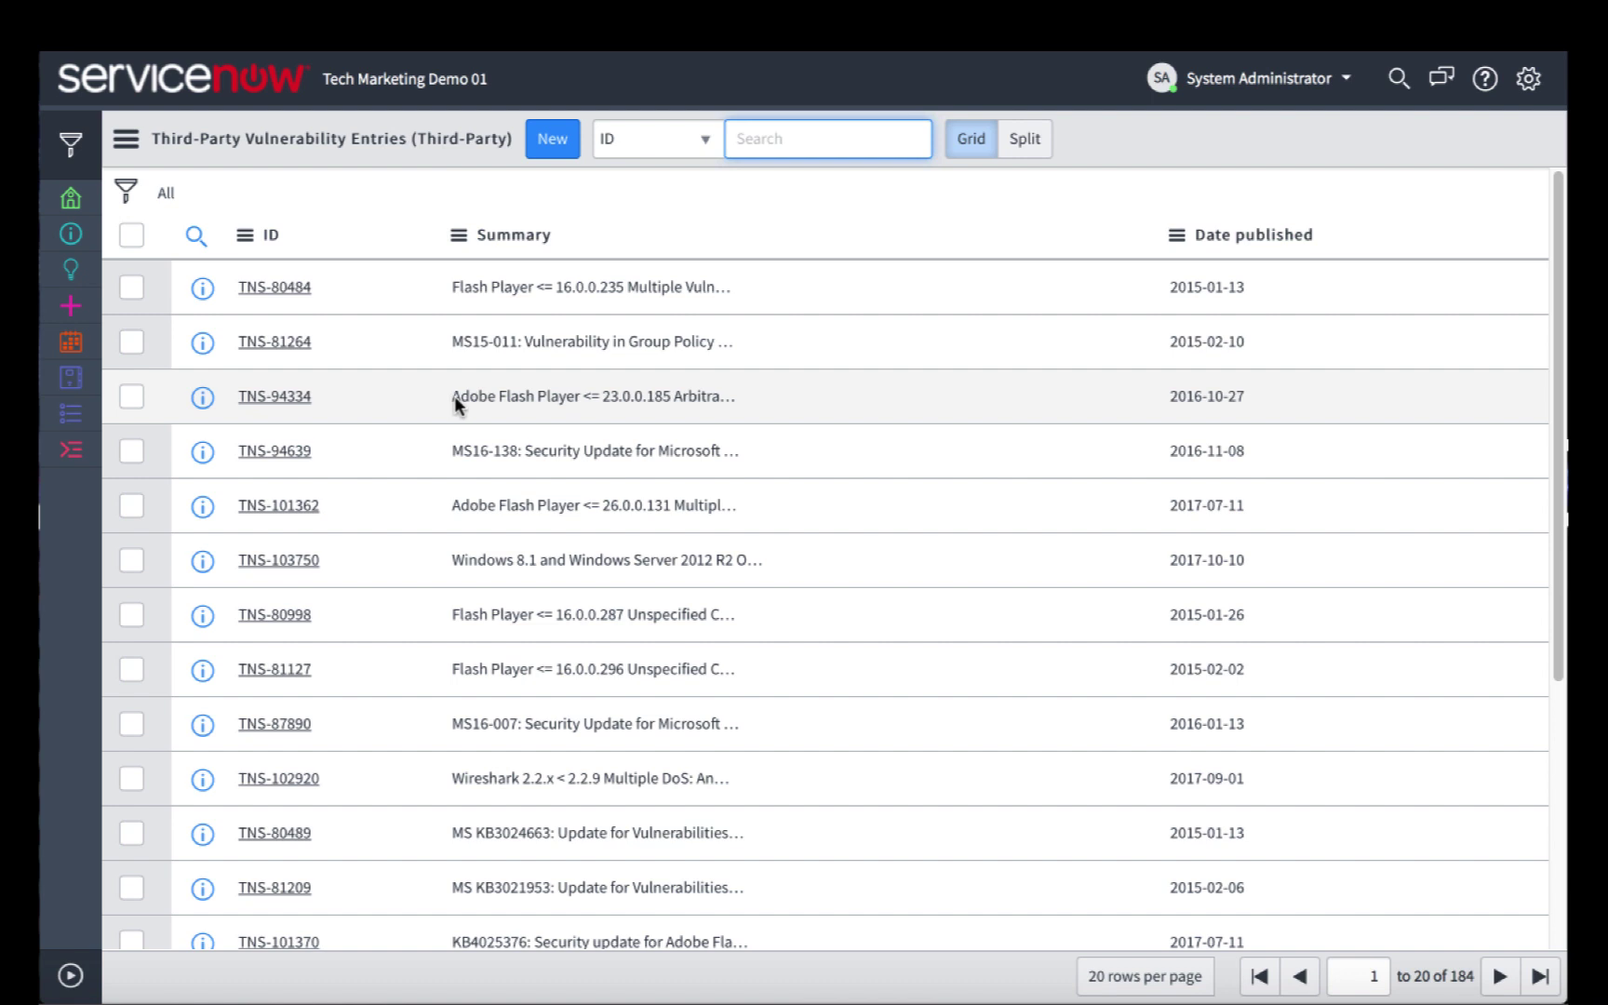
pyautogui.click(299, 394)
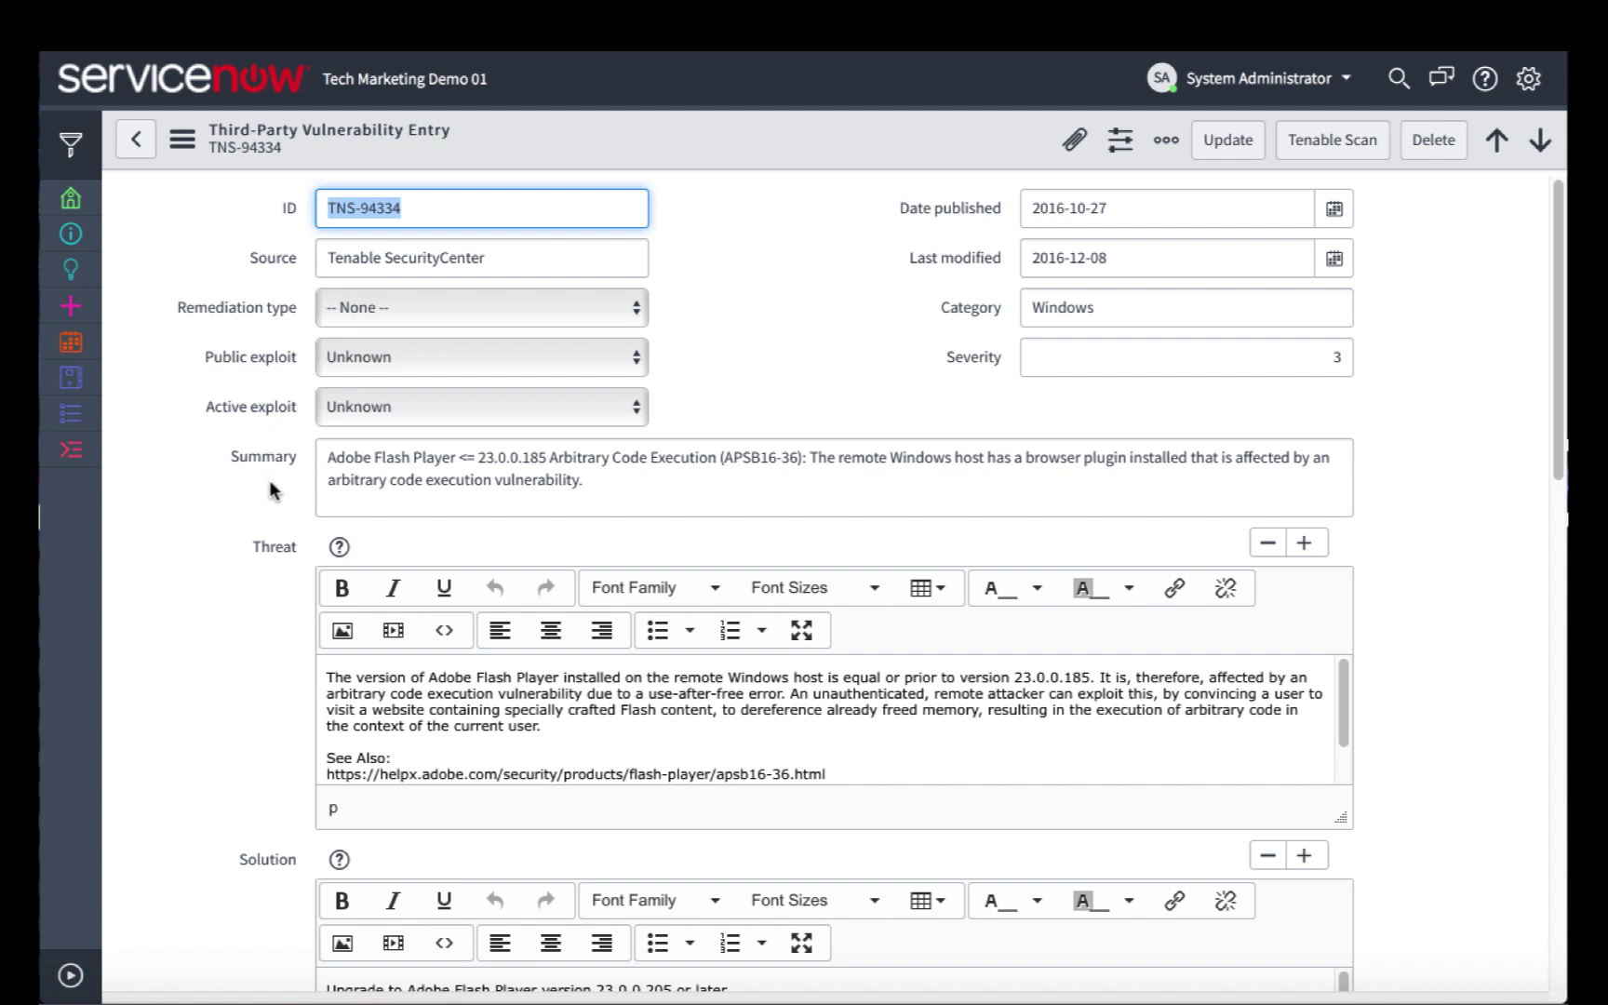
# Step: Scroll TNS-94334 down to references CVE-2016-7855, OSVDB #146300 and vulnerable item VIT0010085
pyautogui.click(1552, 900)
pyautogui.scroll(-1, 1555, 930)
pyautogui.scroll(-8, 1558, 968)
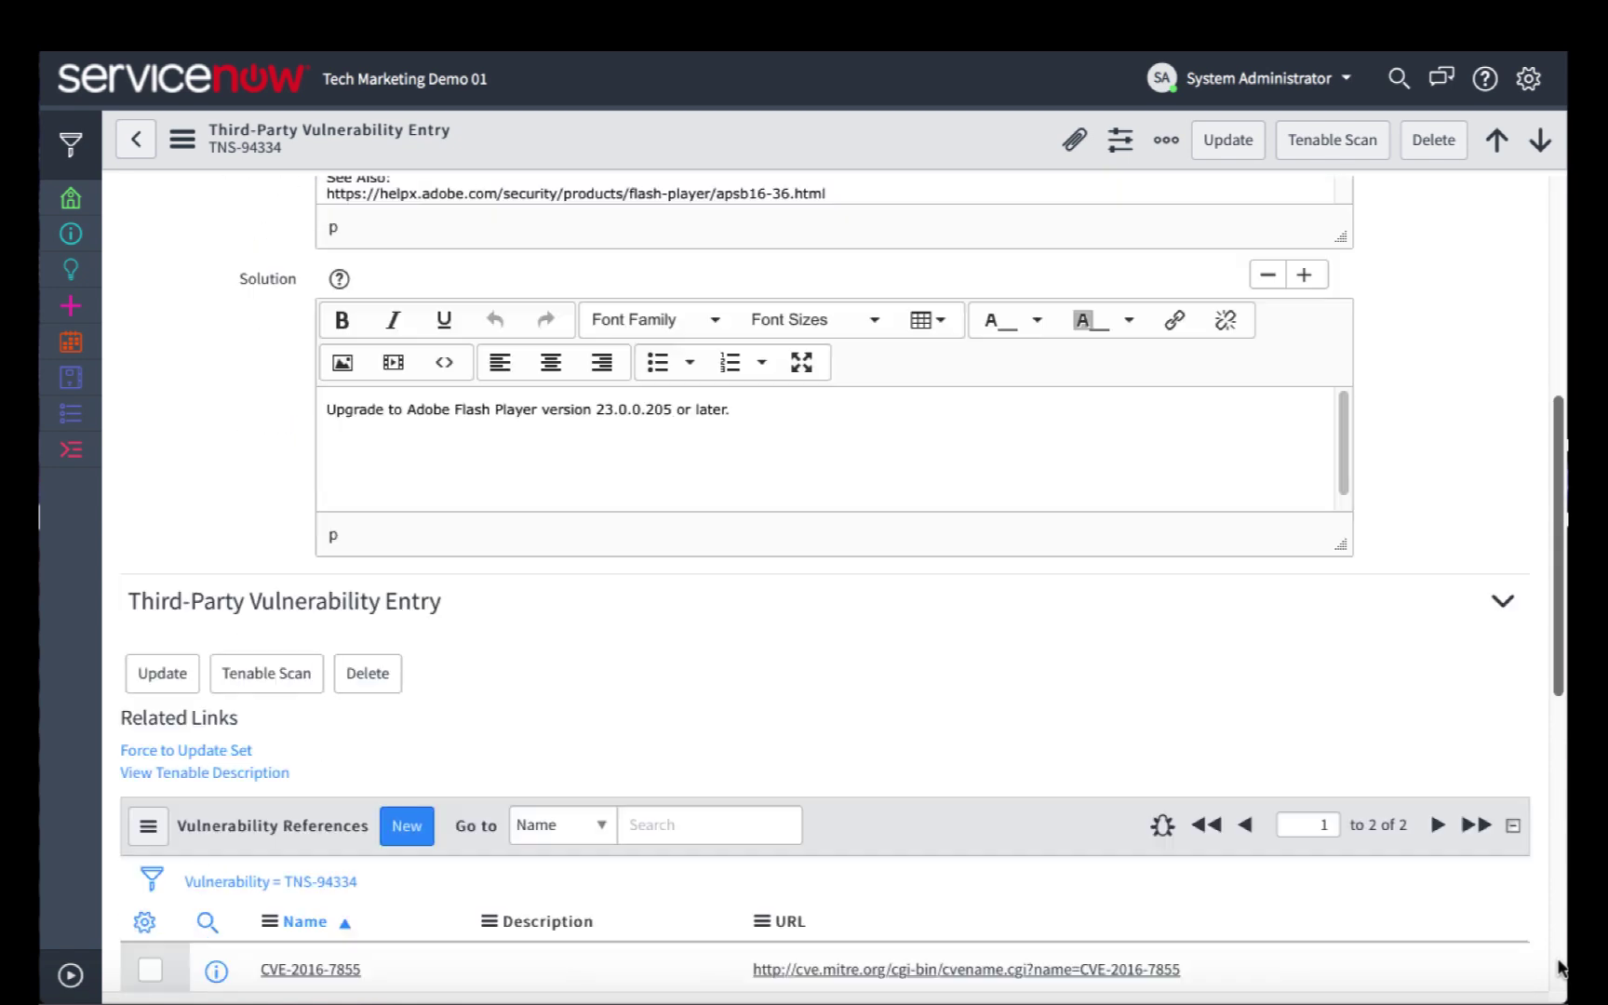
pyautogui.scroll(-2, 1558, 967)
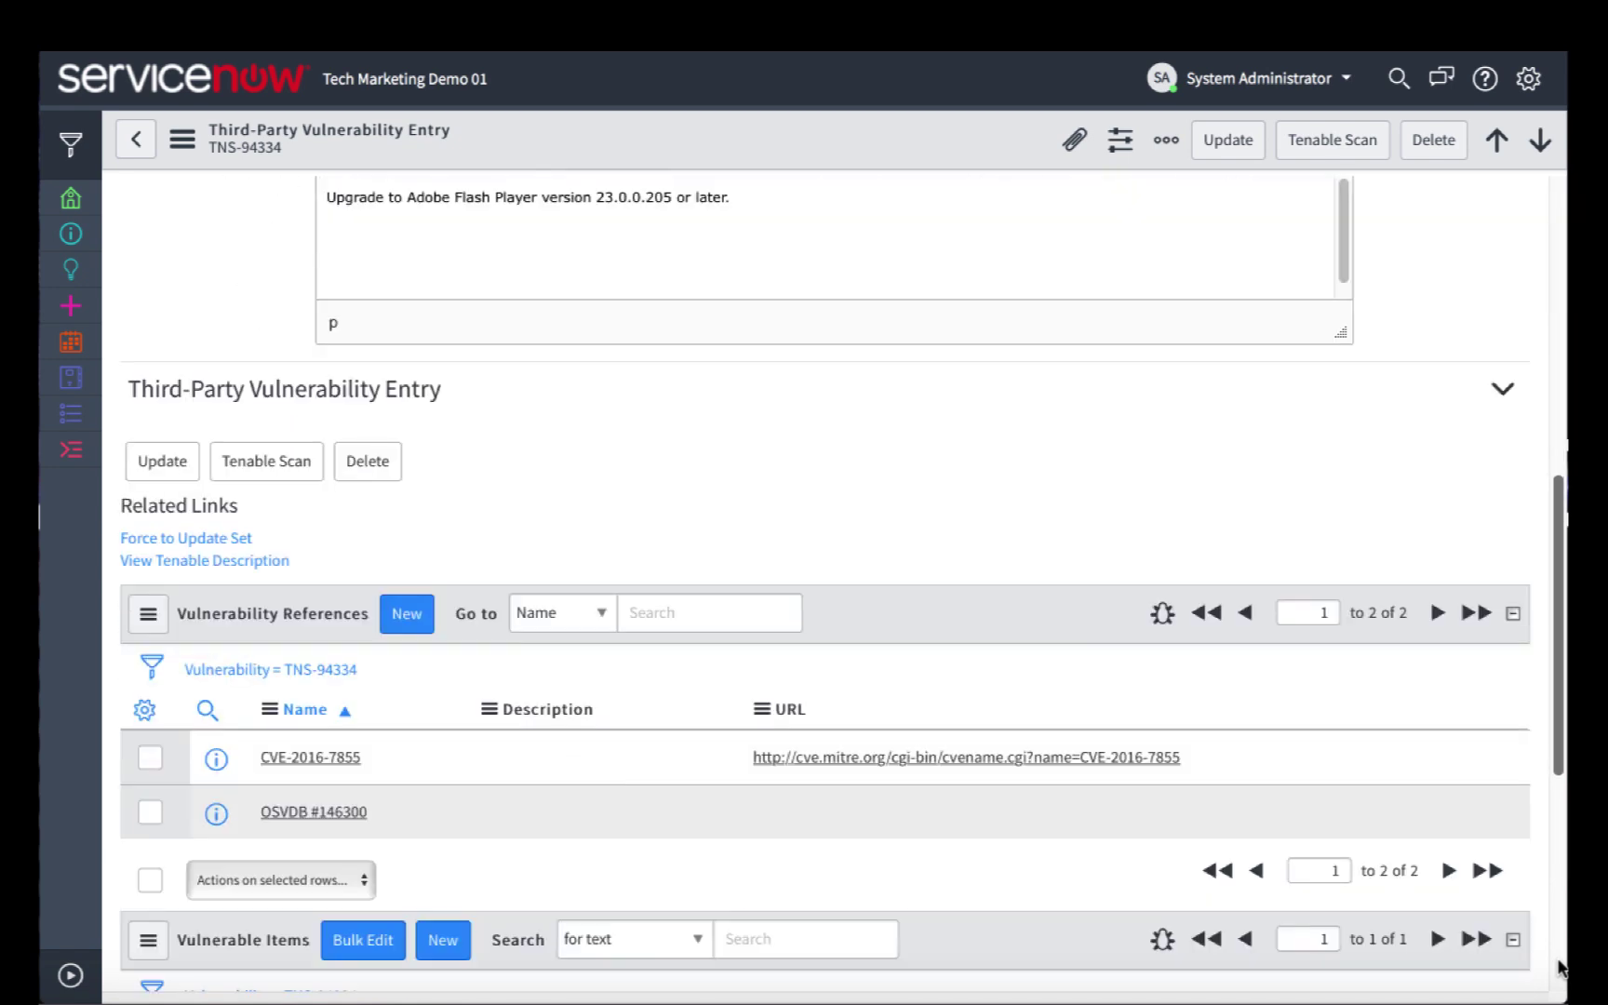
pyautogui.scroll(-3, 1558, 968)
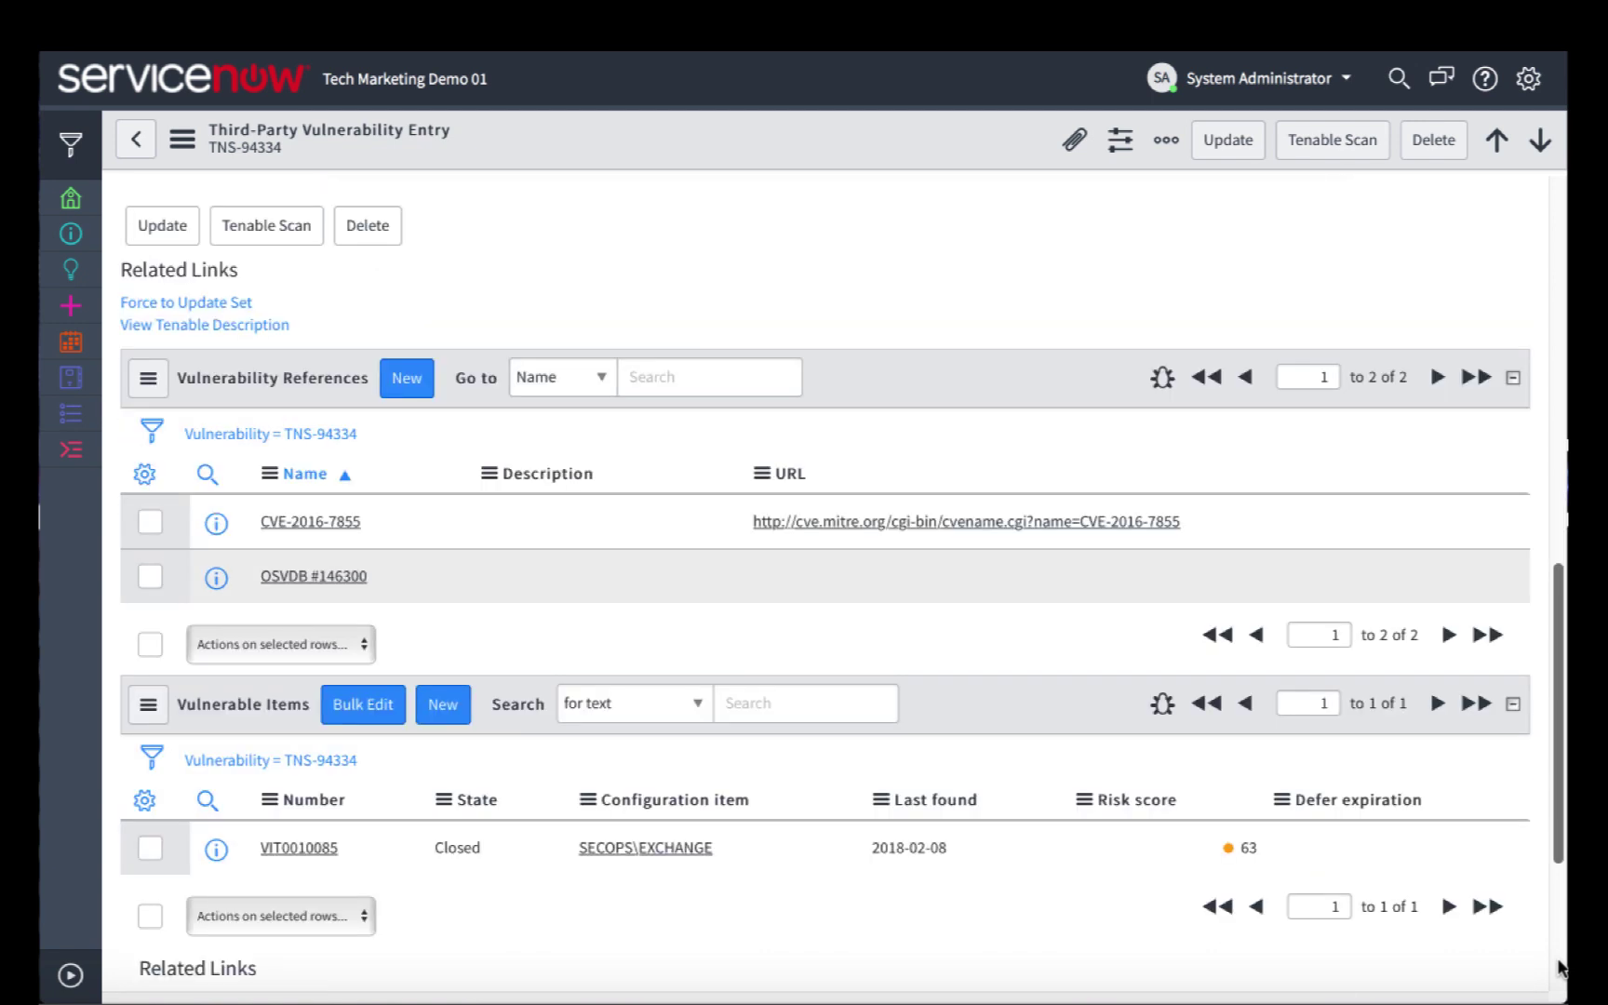
pyautogui.scroll(-1, 1558, 968)
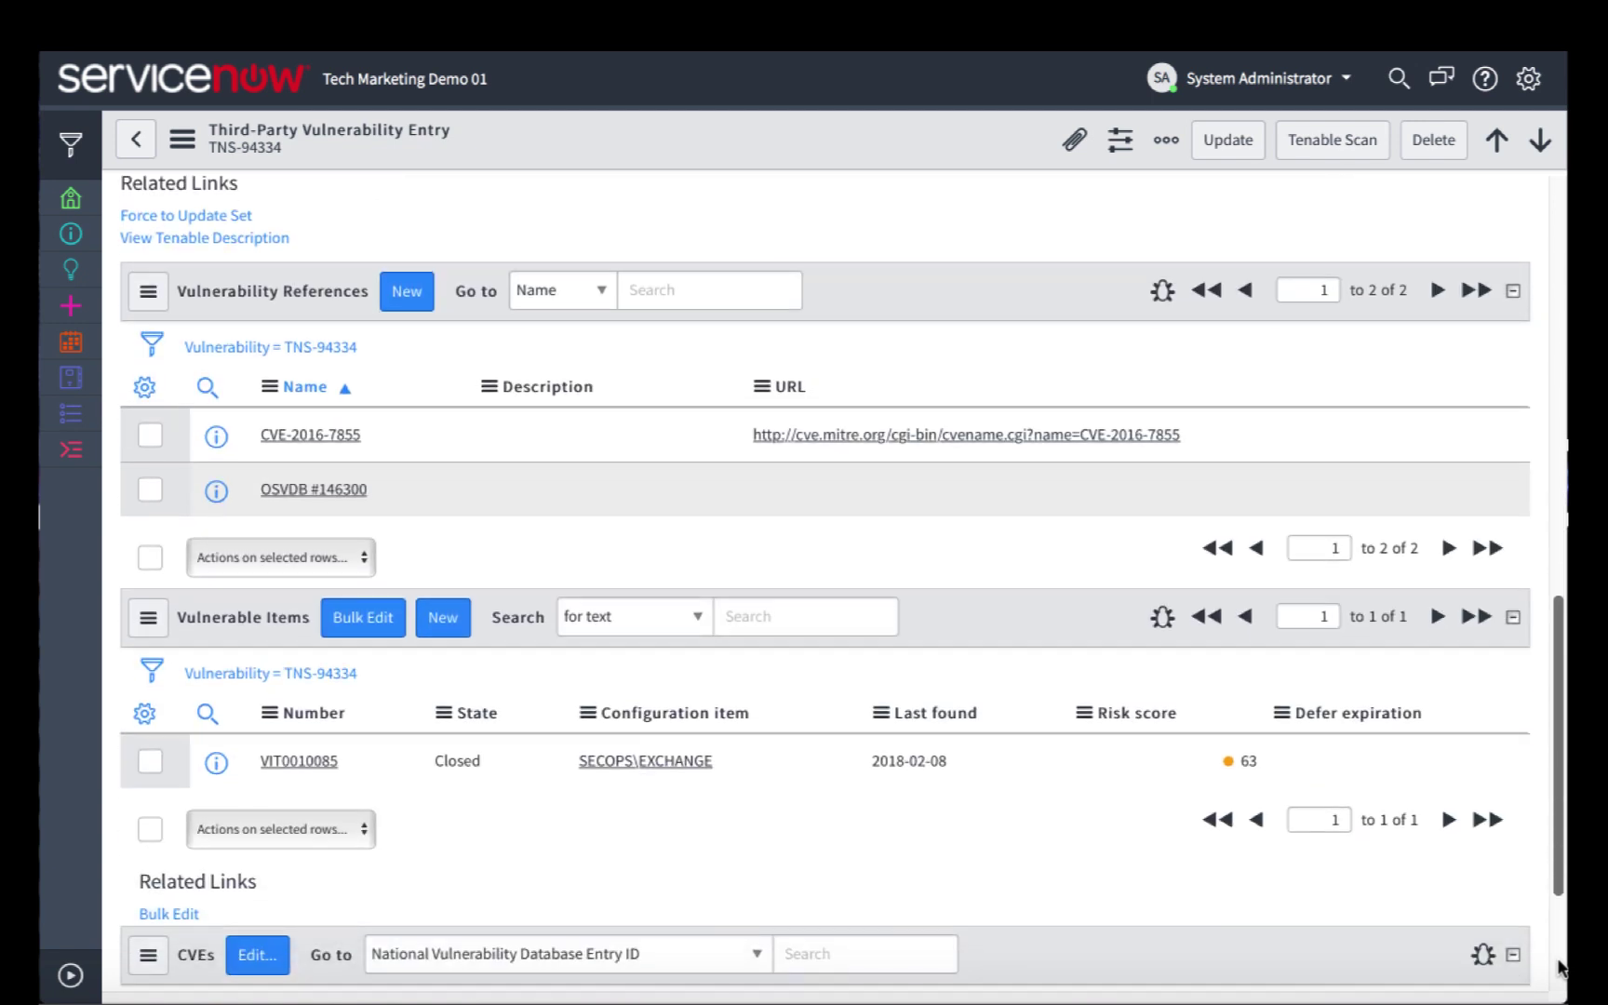
pyautogui.scroll(-1, 1559, 968)
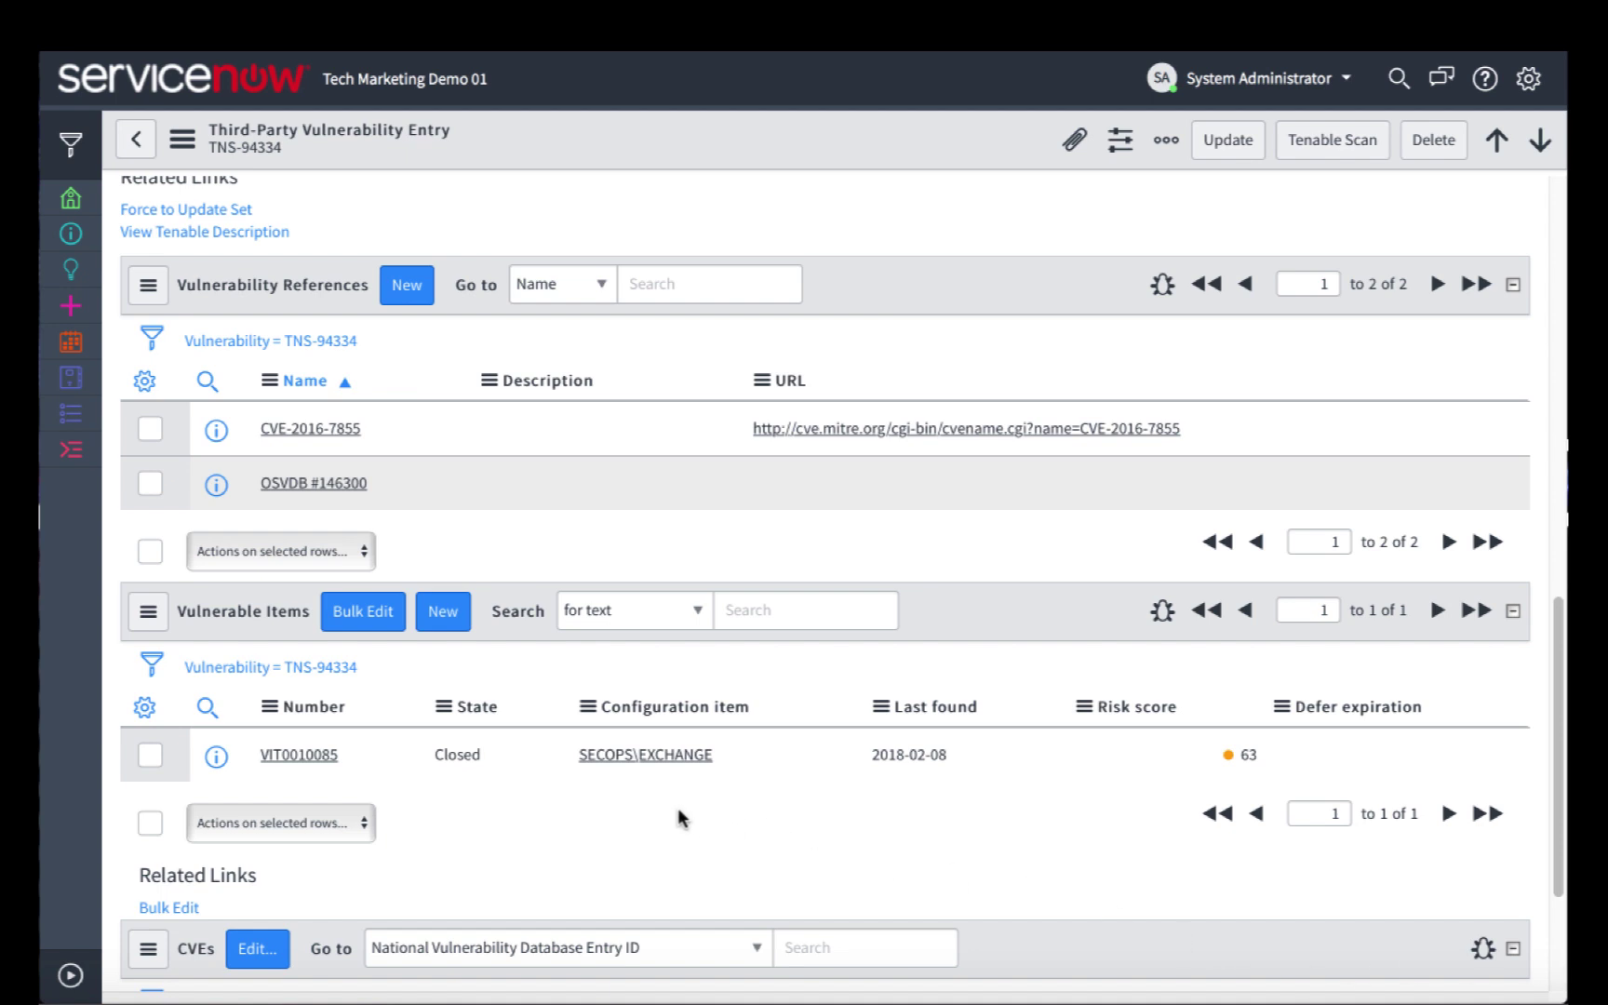
# Step: Review vulnerable item VIT0010085, then show all 6336 vulnerable items with states, CIs and risk scores
pyautogui.click(382, 749)
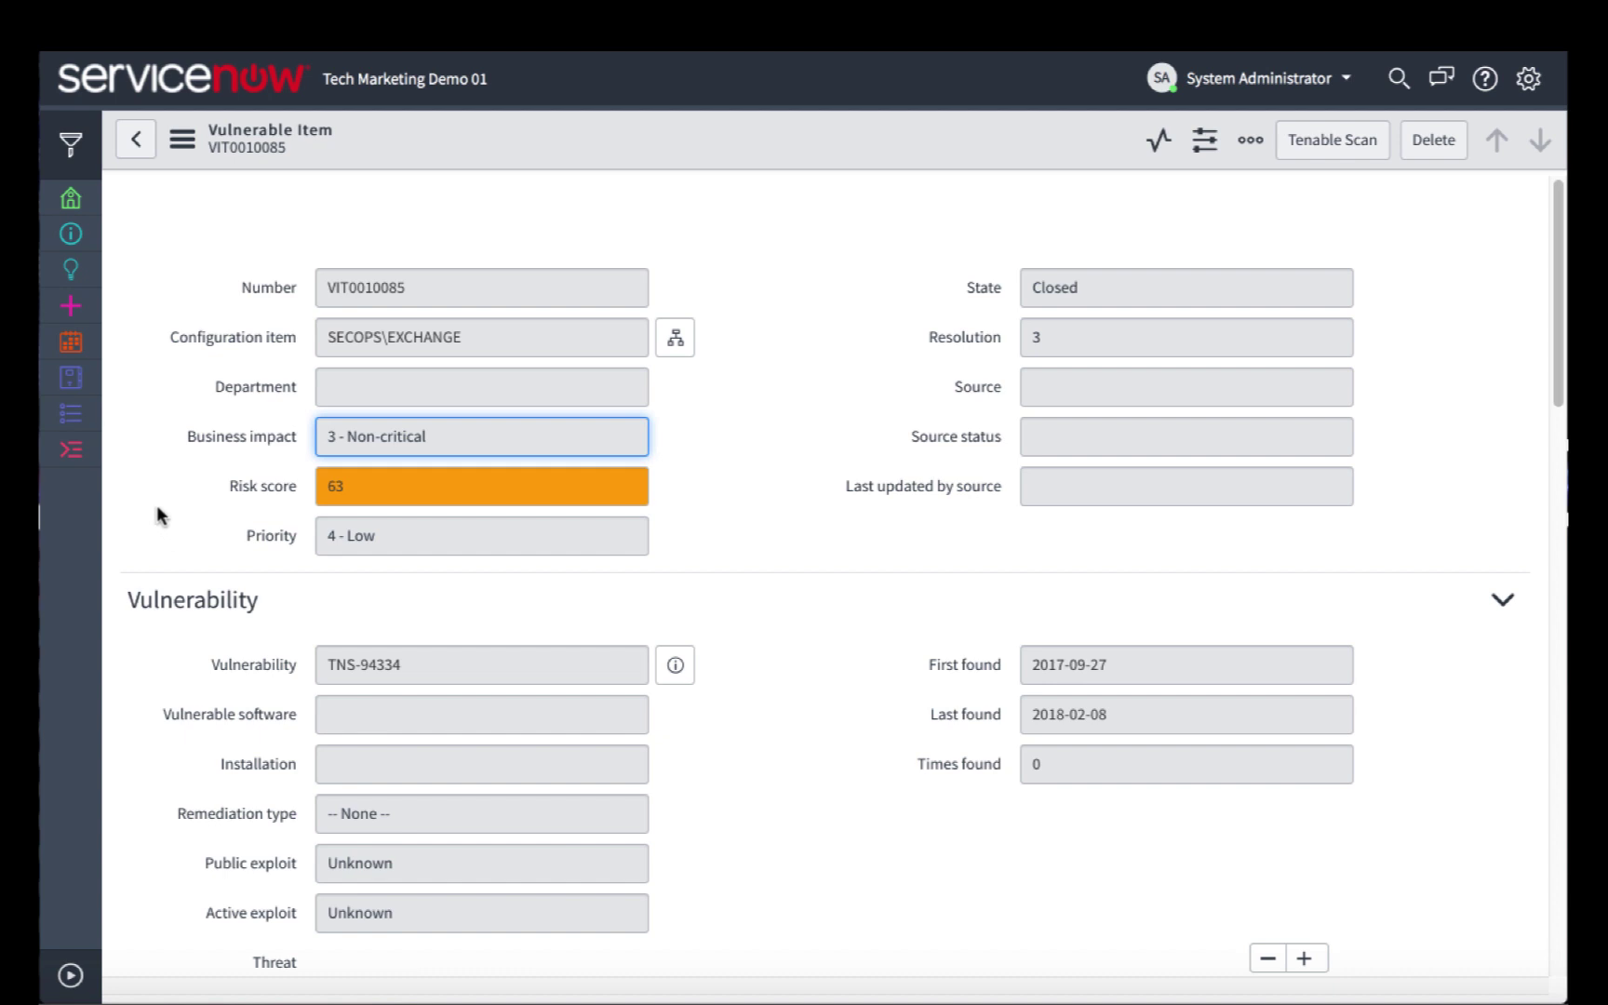
pyautogui.click(71, 415)
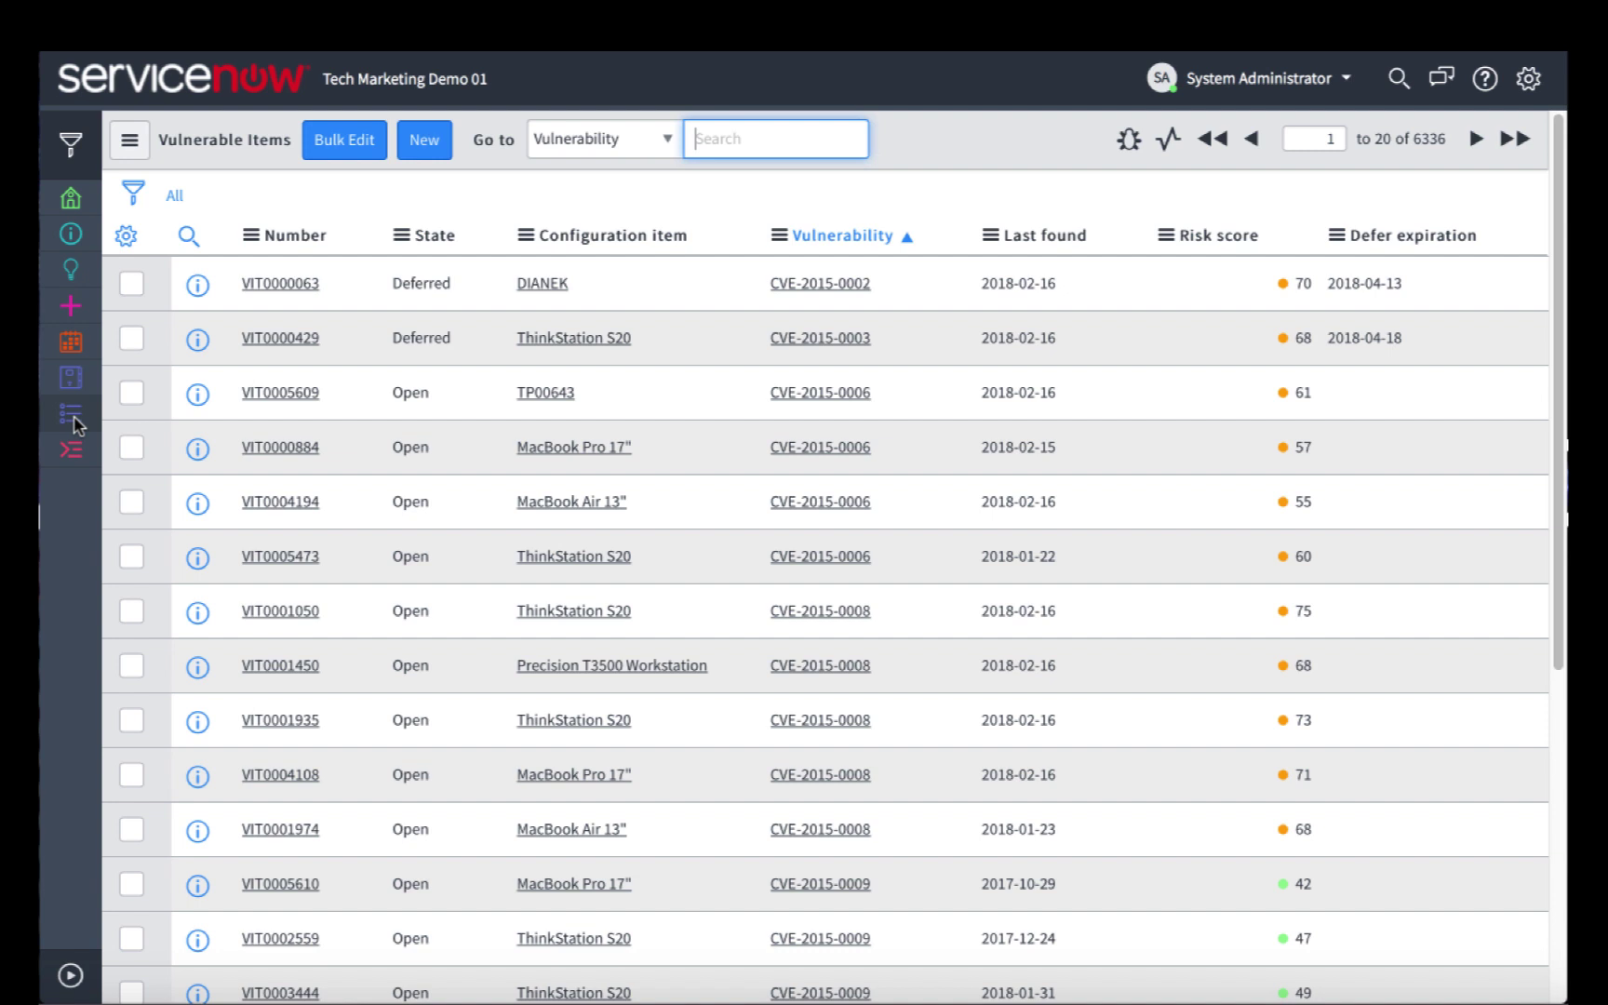
# Step: Show the 1033 open vulnerability groups, including WannaCry, Spectre/Meltdown and TNS group rules
pyautogui.click(72, 450)
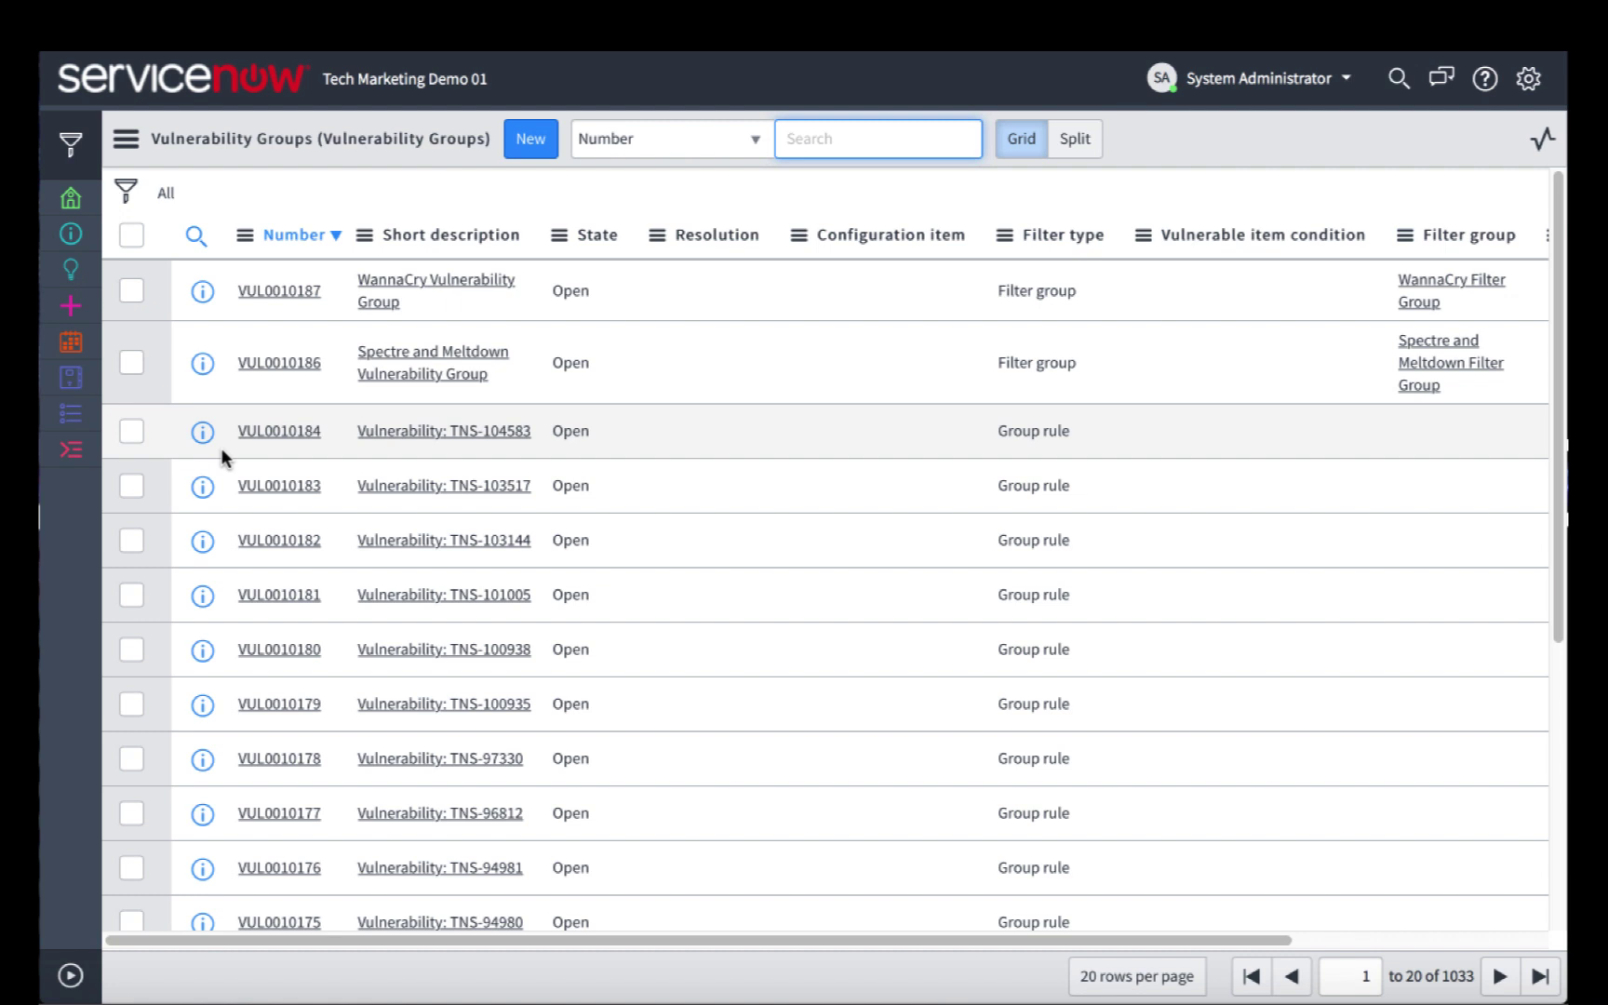
# Step: Open the 'Vulnerability: TNS-104583' group VUL0010184, a 4 - Low priority group rule
pyautogui.click(376, 432)
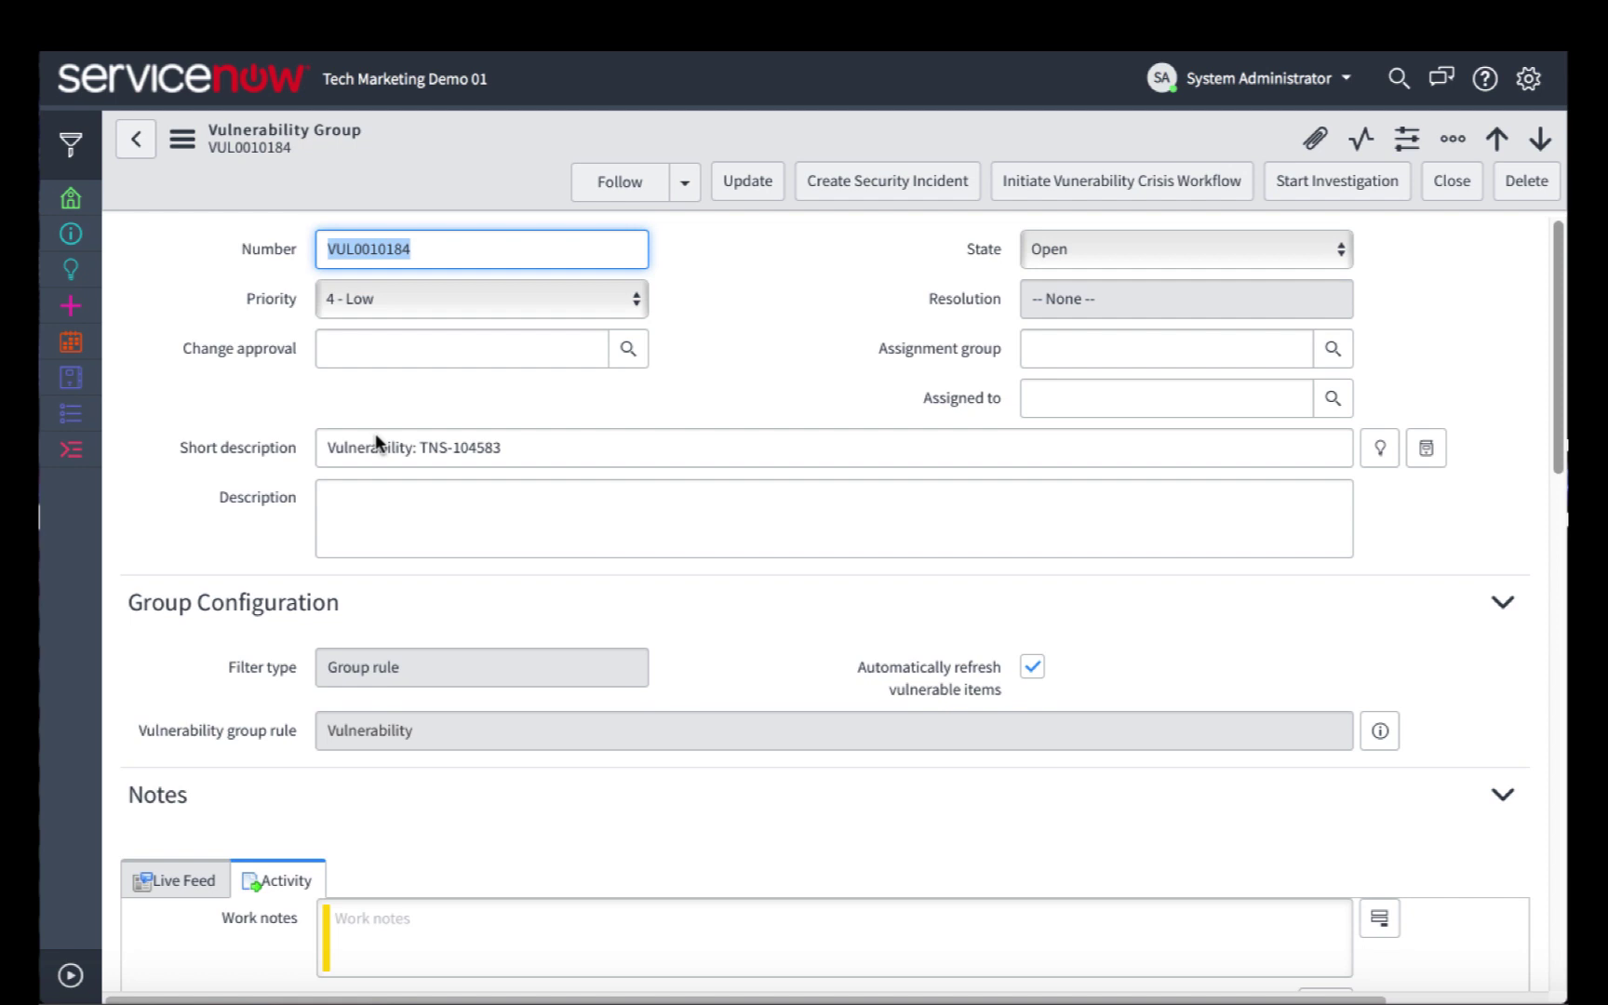